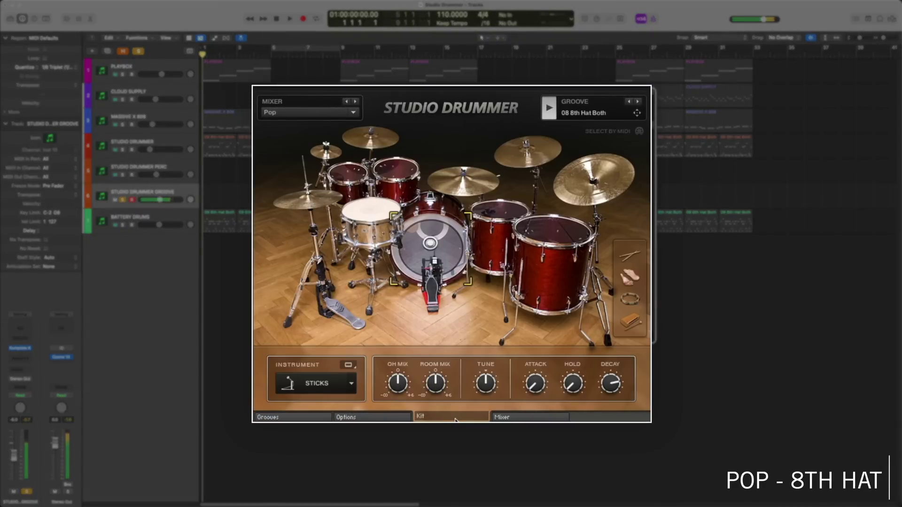
Step: Audition the Pop, Jazz, Metal, Indie Rock and Punk Rock grooves in Studio Drummer while viewing its drum kit
click(548, 113)
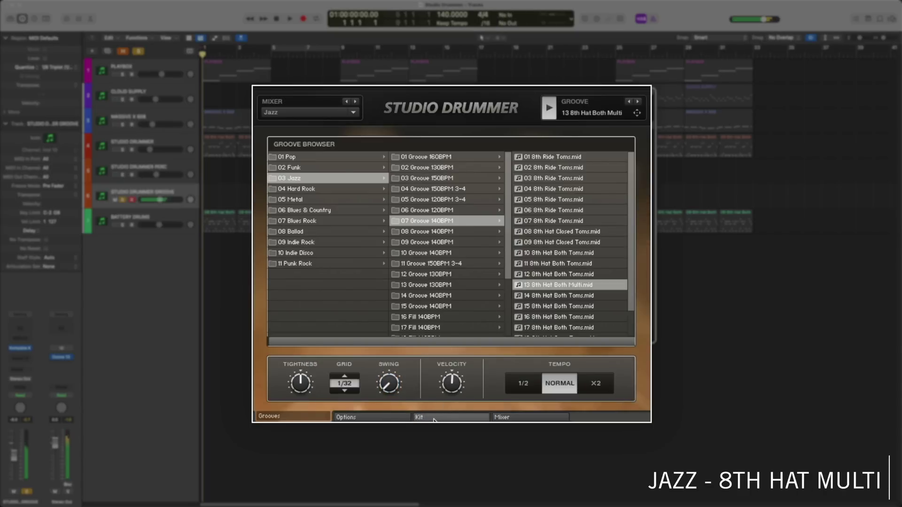
click(435, 417)
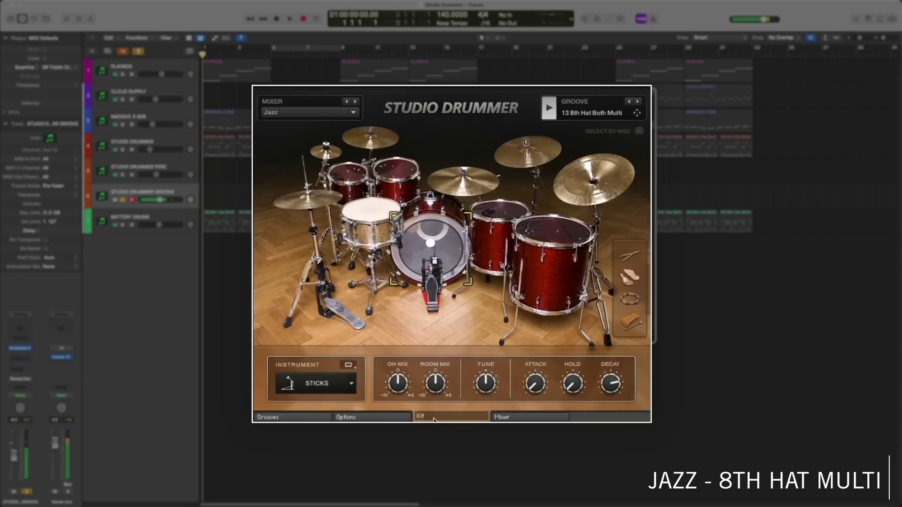
click(544, 112)
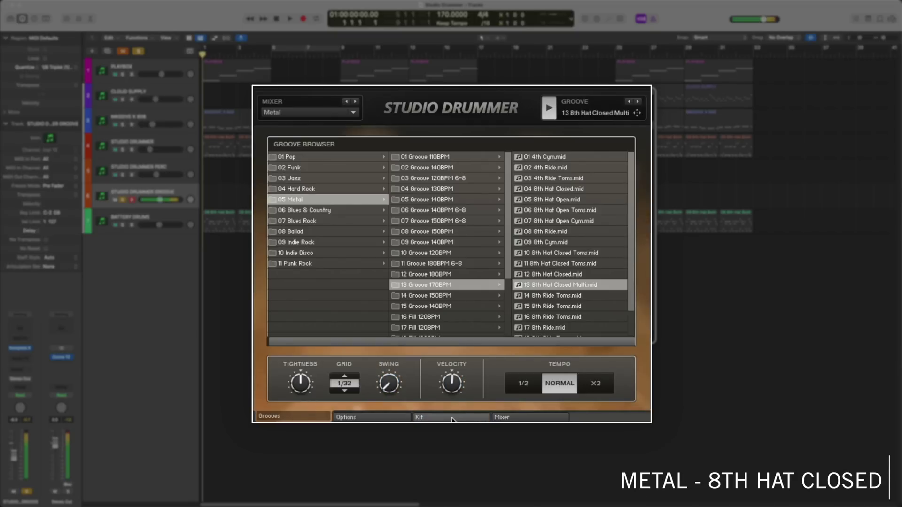
click(452, 418)
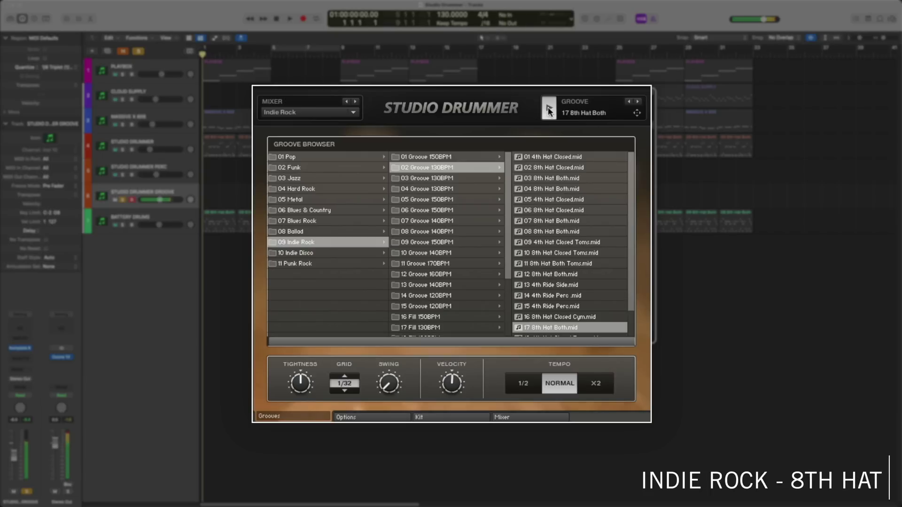
click(434, 419)
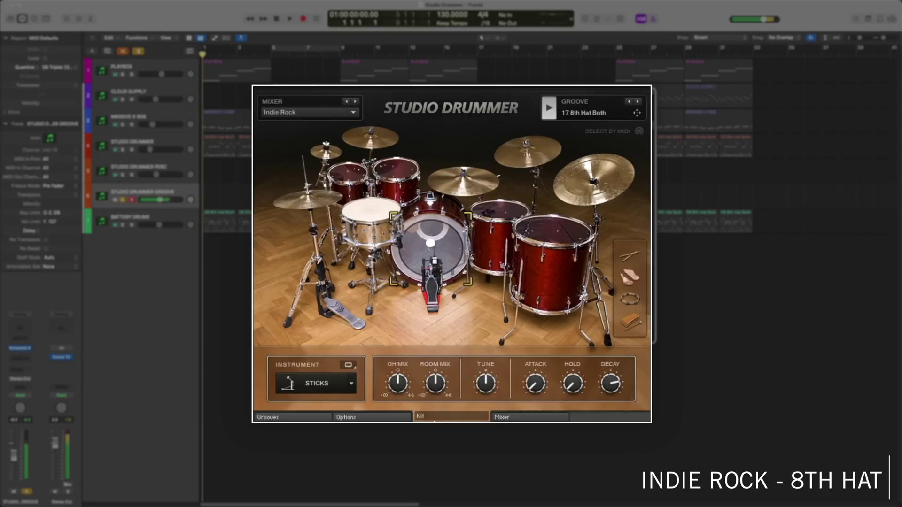
click(550, 110)
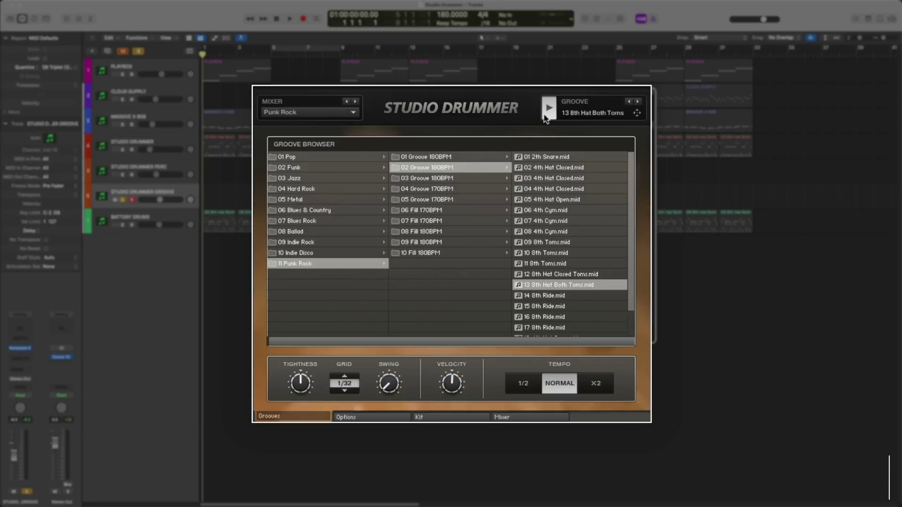
click(434, 418)
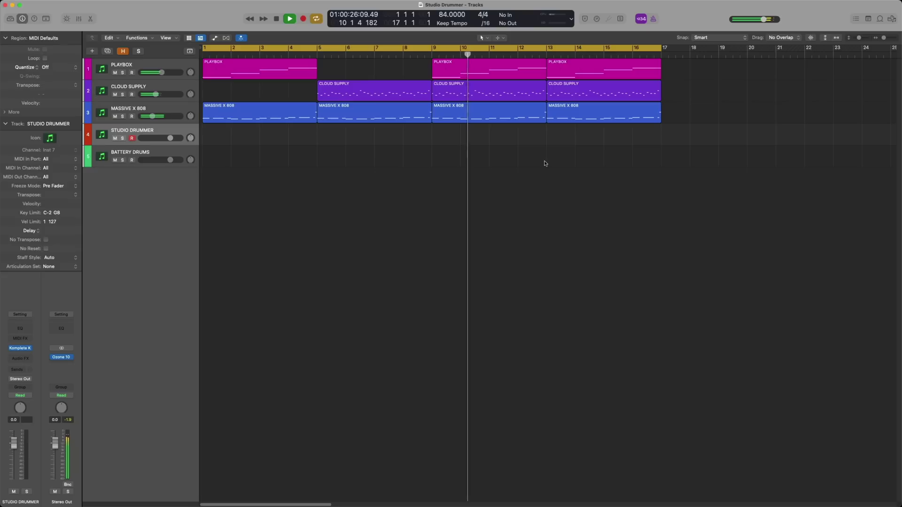
Step: Stop the song playback and bring up the groove browser of the Studio Drummer instrument
key(space)
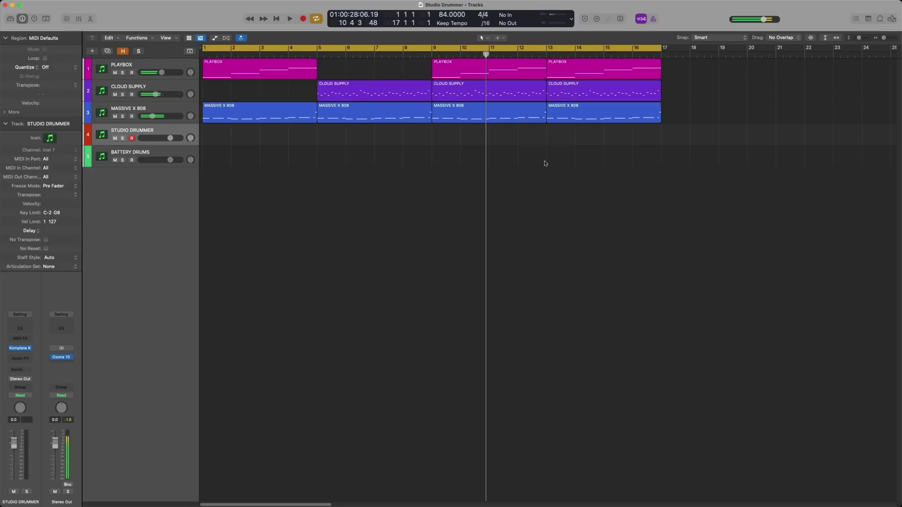
key(v)
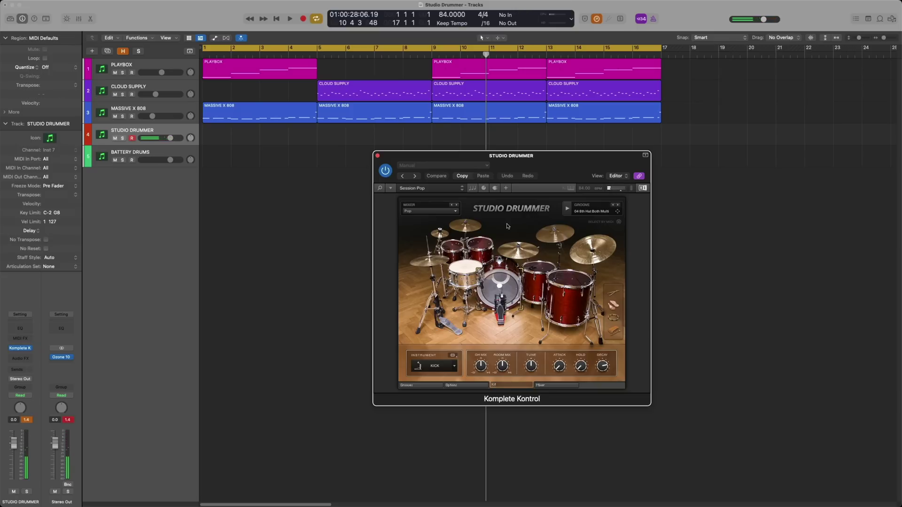
click(428, 386)
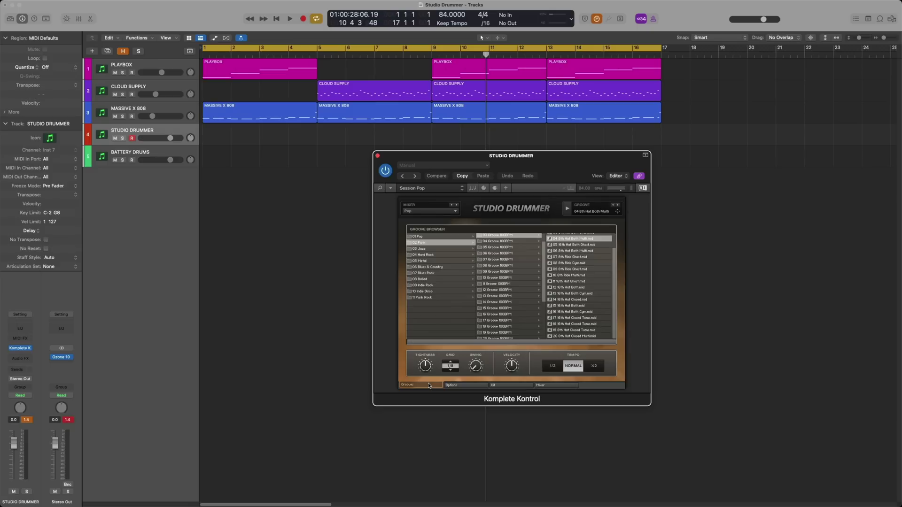
Step: Show the BATTERY DRUMS instrument and audition the row D cells and the last row C cell of the Cracked Concrete Kit
key(Down)
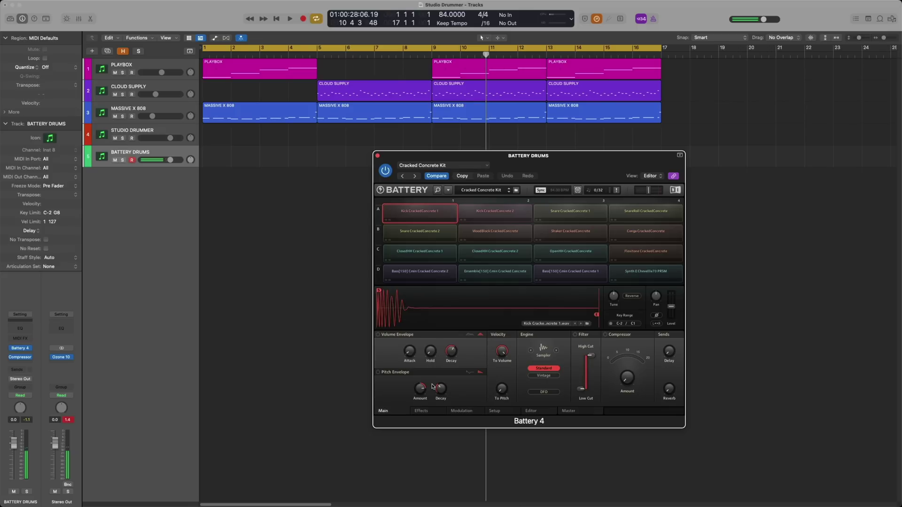
click(630, 277)
click(552, 277)
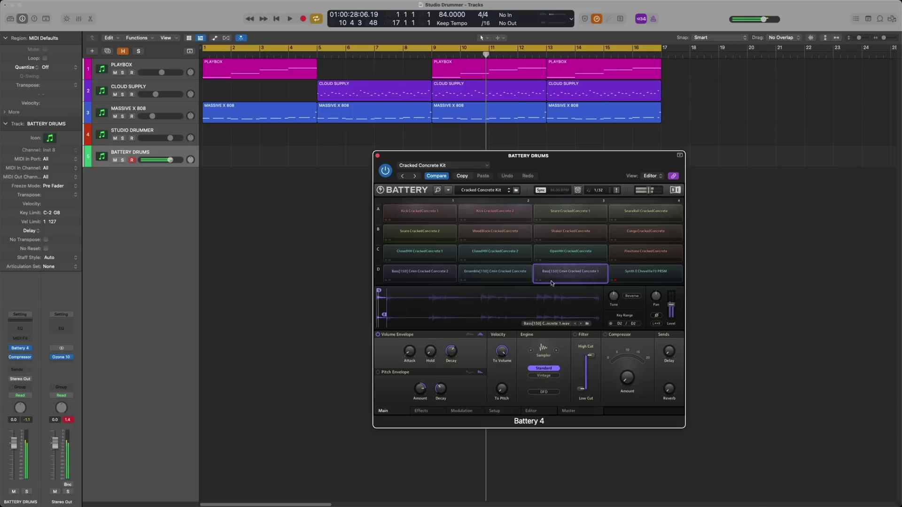
click(469, 282)
click(389, 282)
click(642, 253)
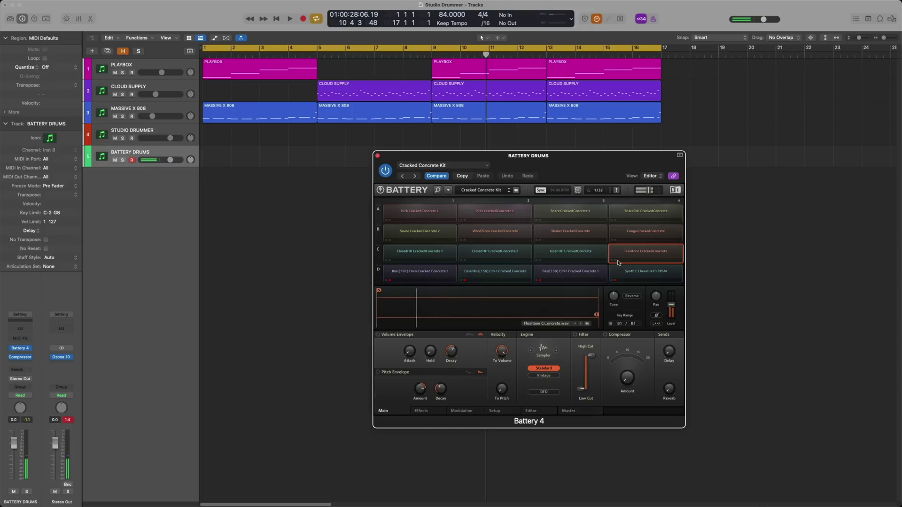
Step: Return to the STUDIO DRUMMER track and preview the Funk groove 04 8th Hat Both Multi together with the looped song
click(133, 137)
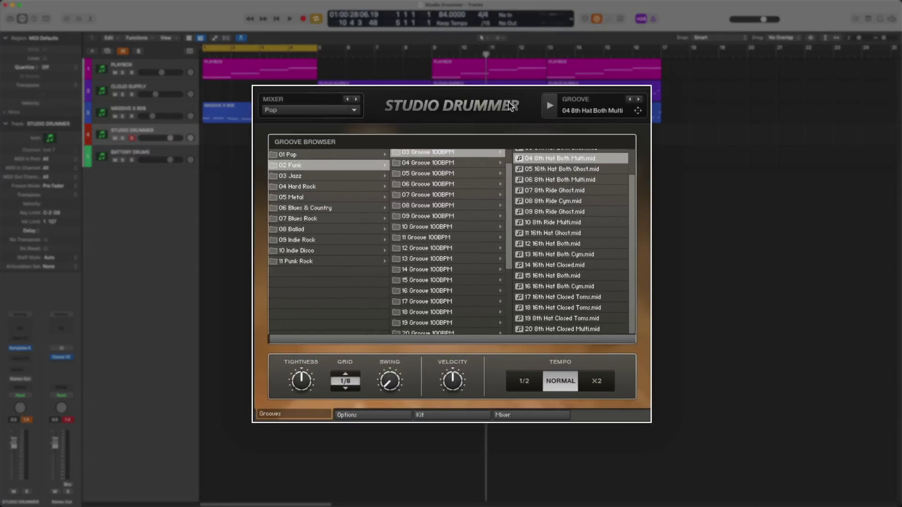
click(550, 110)
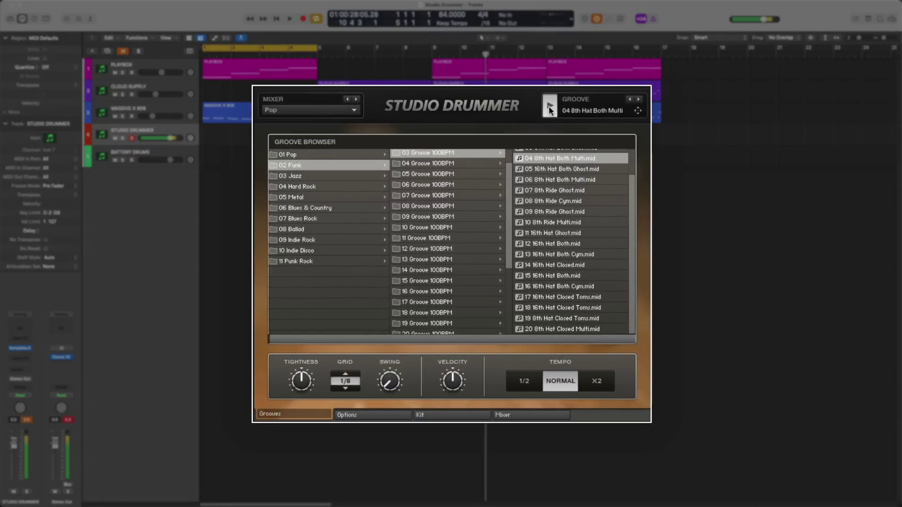
key(space)
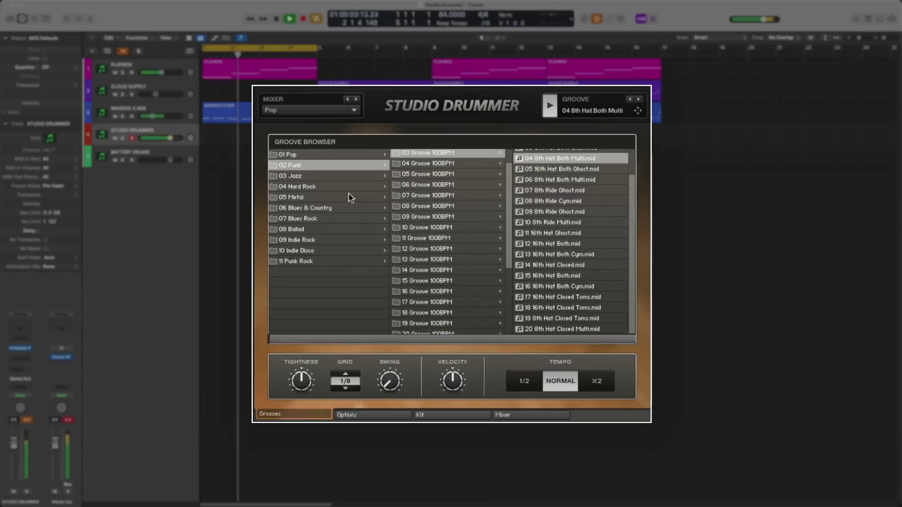
Step: Audition the Pop groove 05 8th Hat Closed from the 04 Groove 110BPM folder against the song
click(348, 155)
click(459, 187)
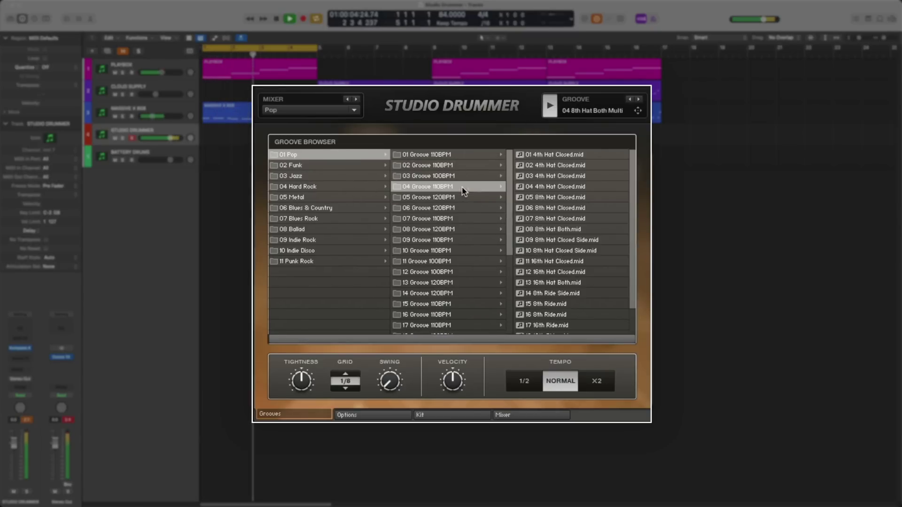
click(541, 197)
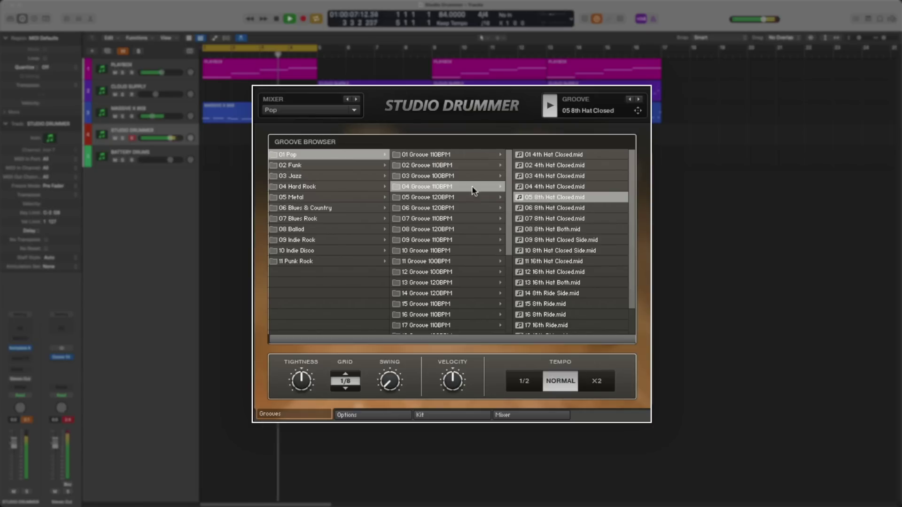
Step: Audition the Hard Rock groove 05 4th Cym from the 04 Groove 130BPM folder against the song
click(301, 187)
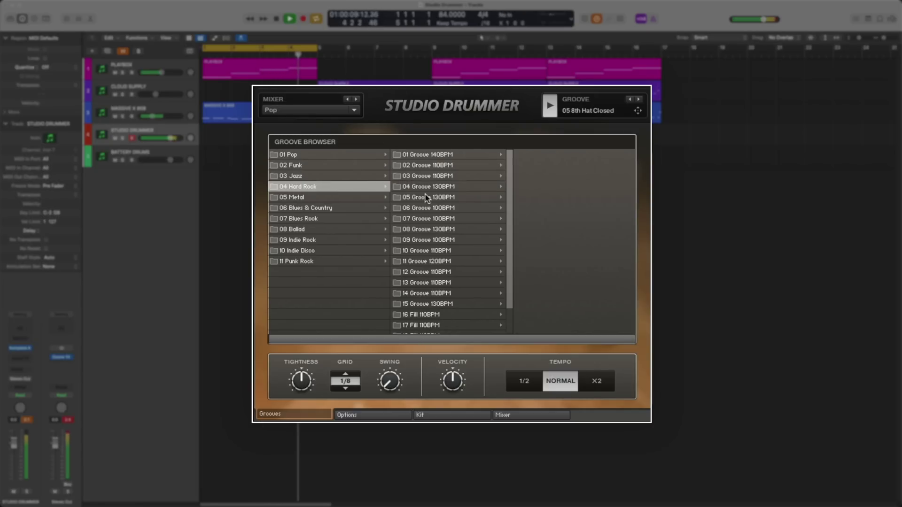
click(447, 187)
click(537, 197)
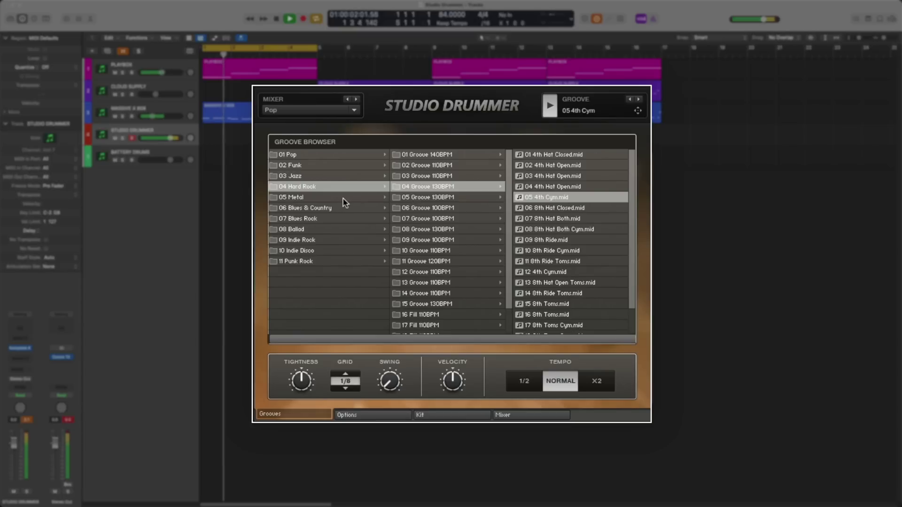
Step: Audition the Metal groove 04 8th Hat Open from the 05 Groove 140BPM folder against the song
click(357, 198)
click(451, 198)
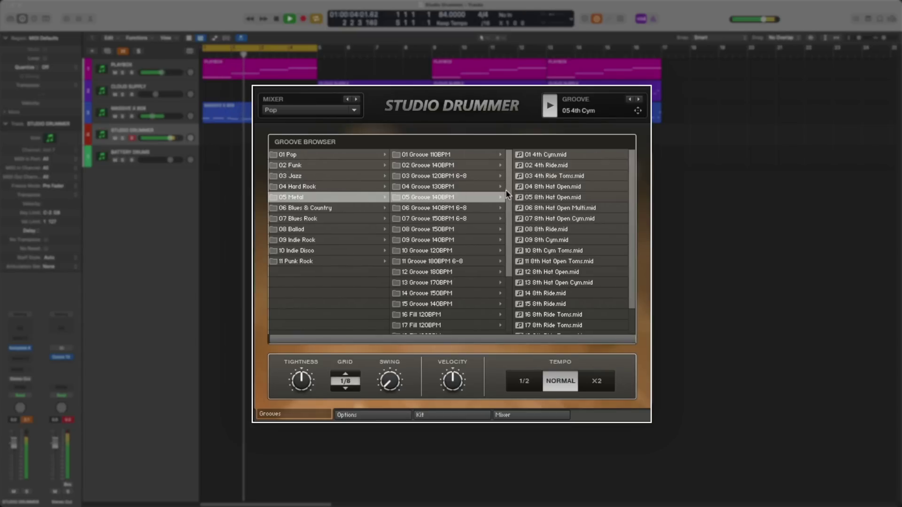
click(568, 186)
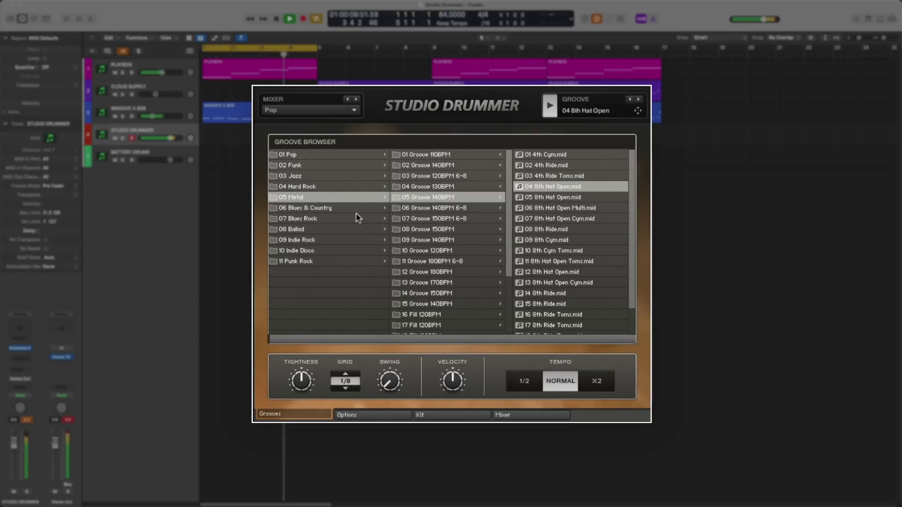
Step: Audition grooves 04 and 06 in Blues Rock's 01 Groove 90BPM folder, choose 09 8th Hat Both, and stop the song and groove preview
click(342, 217)
click(423, 155)
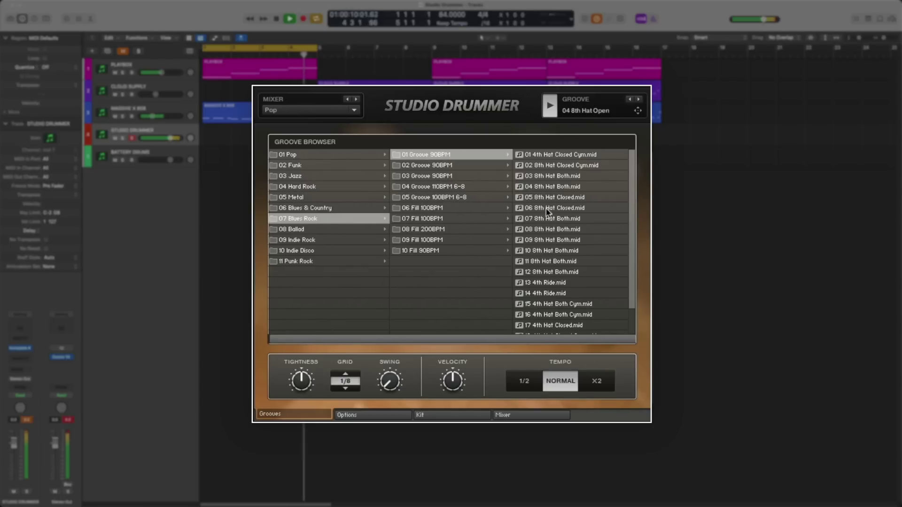
click(577, 186)
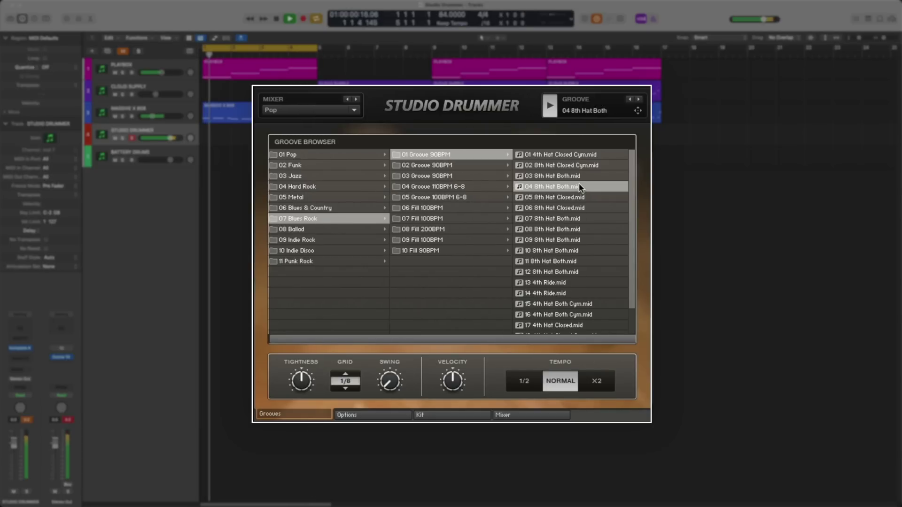
click(578, 210)
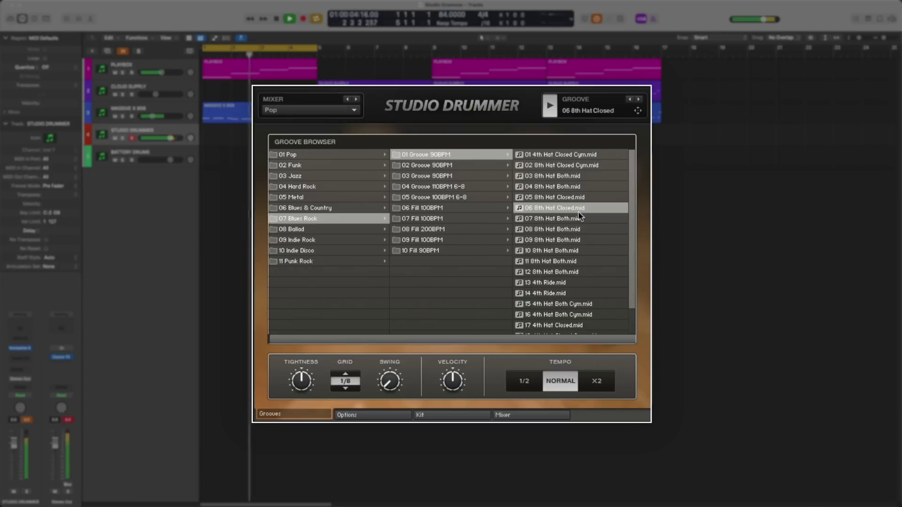
click(585, 240)
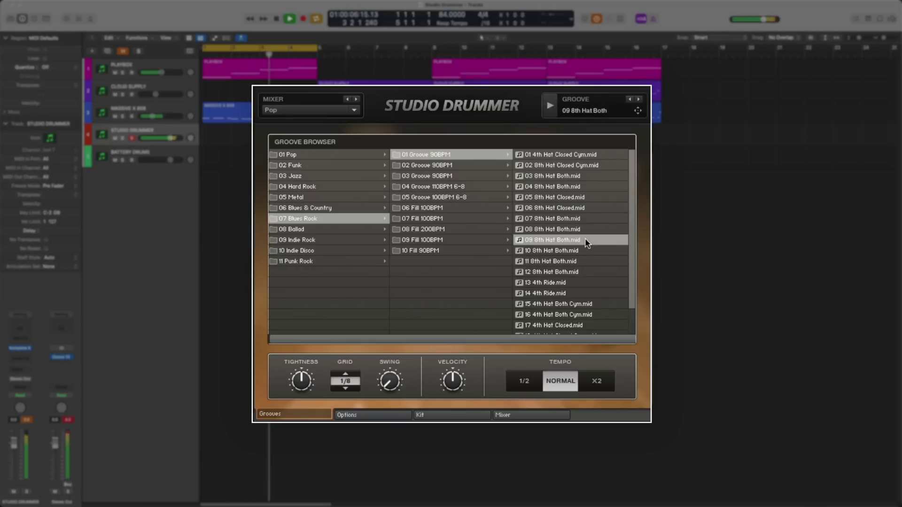
key(space)
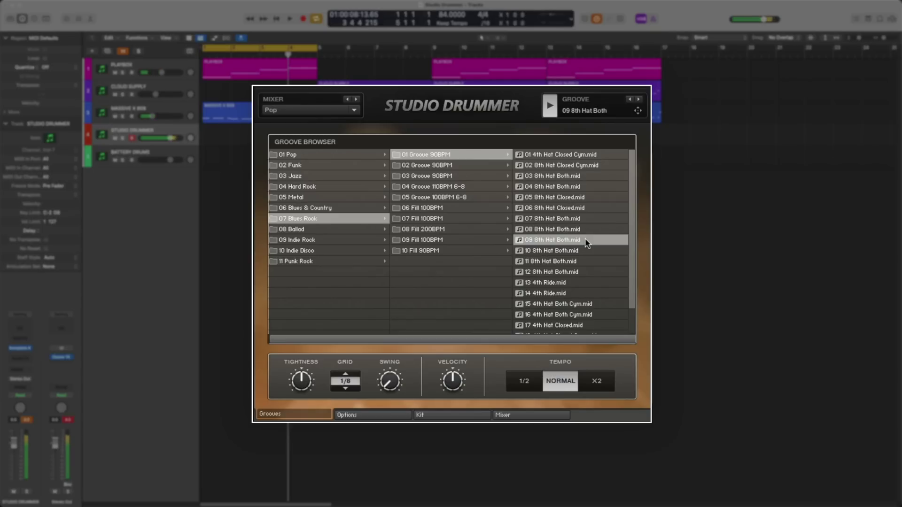
click(551, 109)
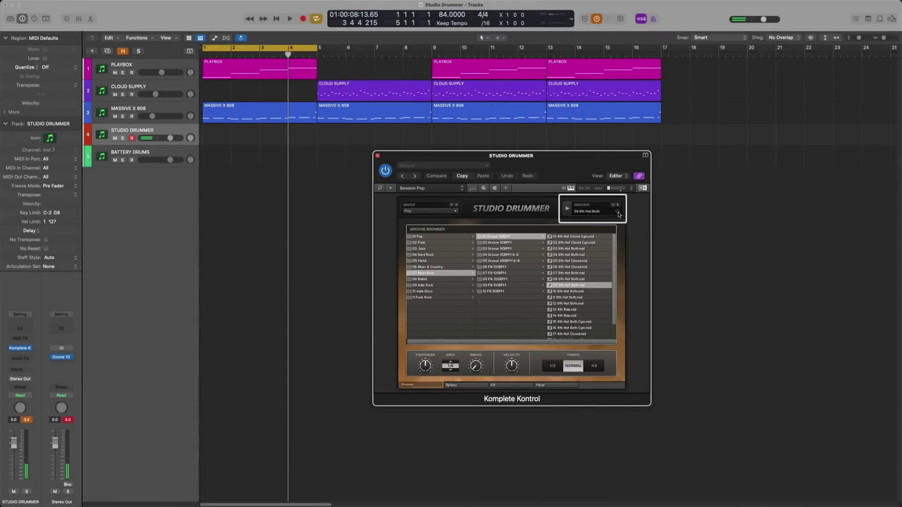
Step: Place the 09 8th Hat Both groove as MIDI regions at bar 1 of the STUDIO DRUMMER and BATTERY DRUMS tracks
drag(619, 214, 205, 135)
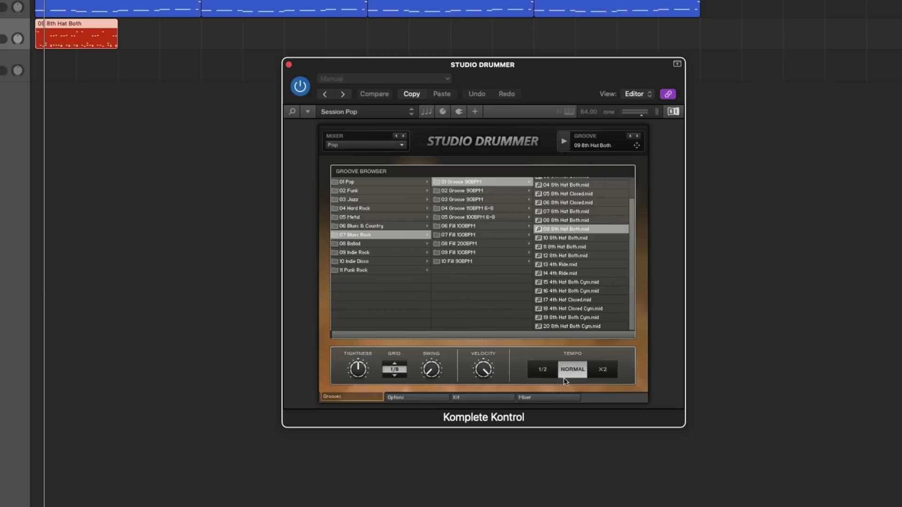
drag(636, 145, 43, 67)
click(0, 64)
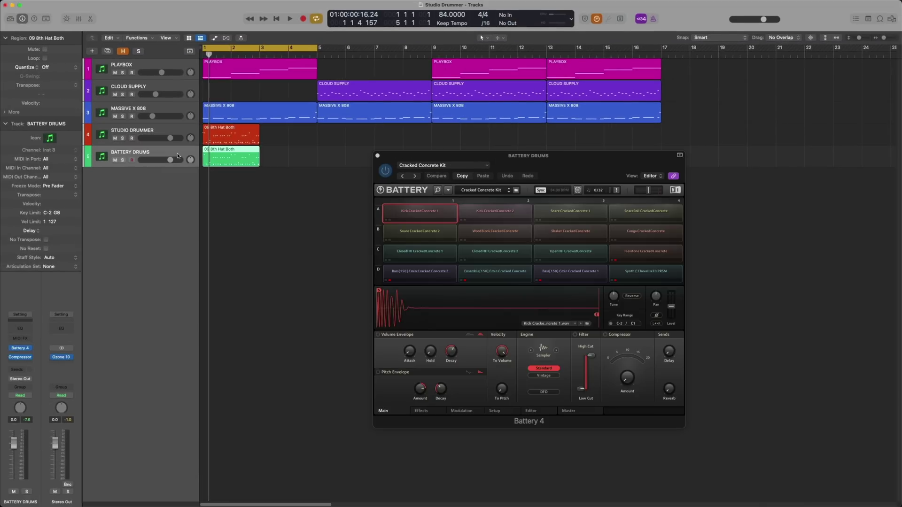
Step: Solo the BATTERY DRUMS track, show its groove region in the Piano Roll, and play it back
key(s)
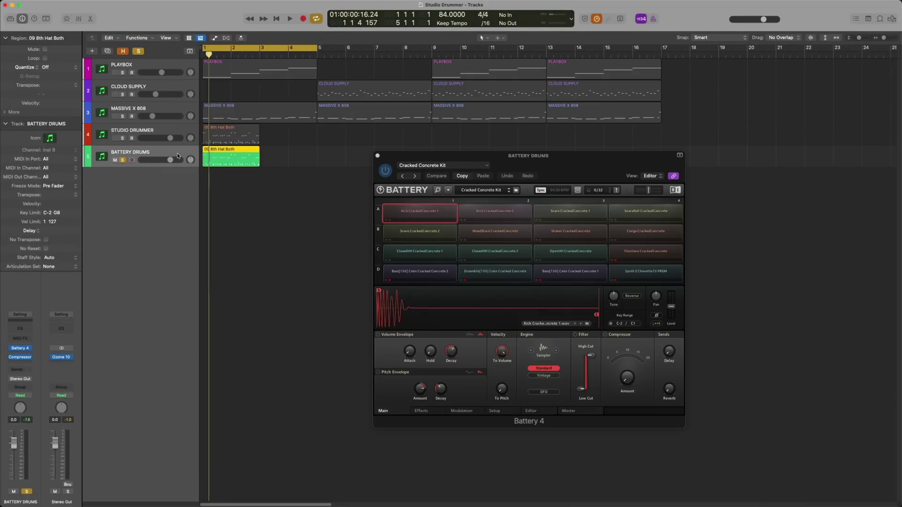
key(p)
key(space)
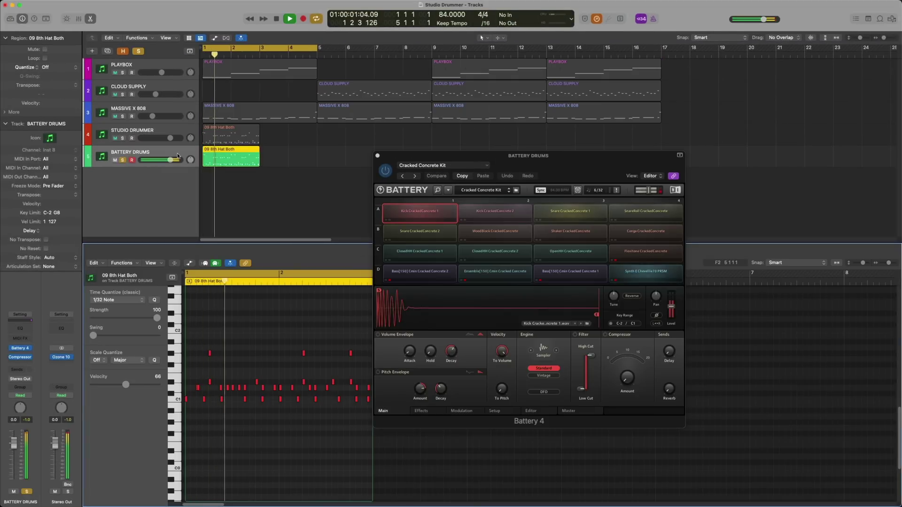
Step: Examine Studio Drummer's MIDI mapping options, including the instruments assignable to note C1
click(155, 134)
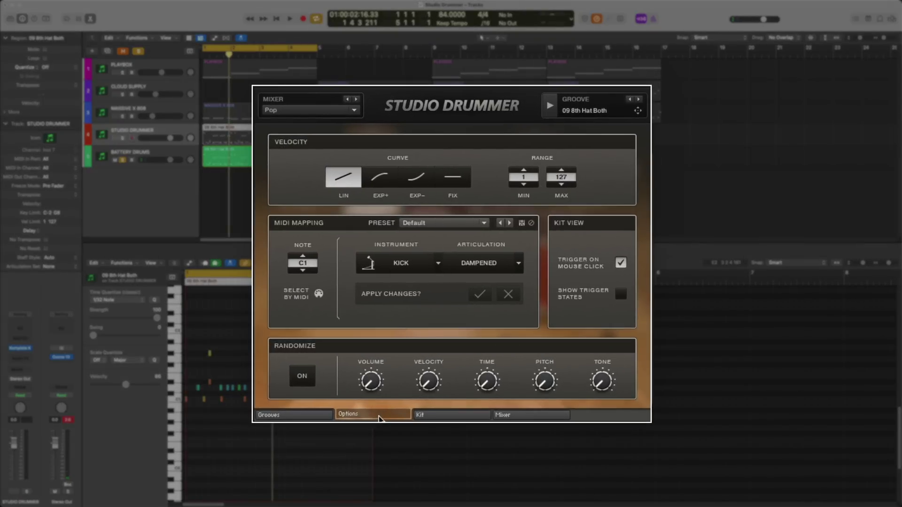
click(431, 267)
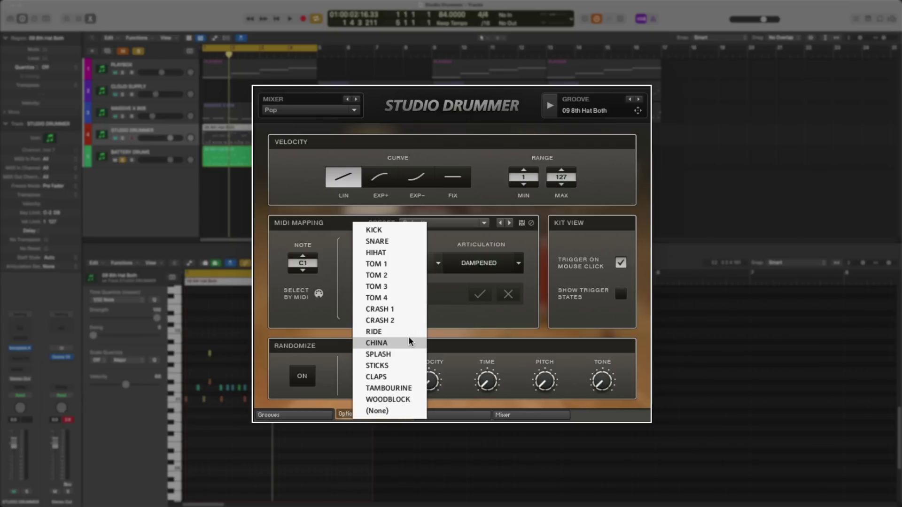
click(310, 268)
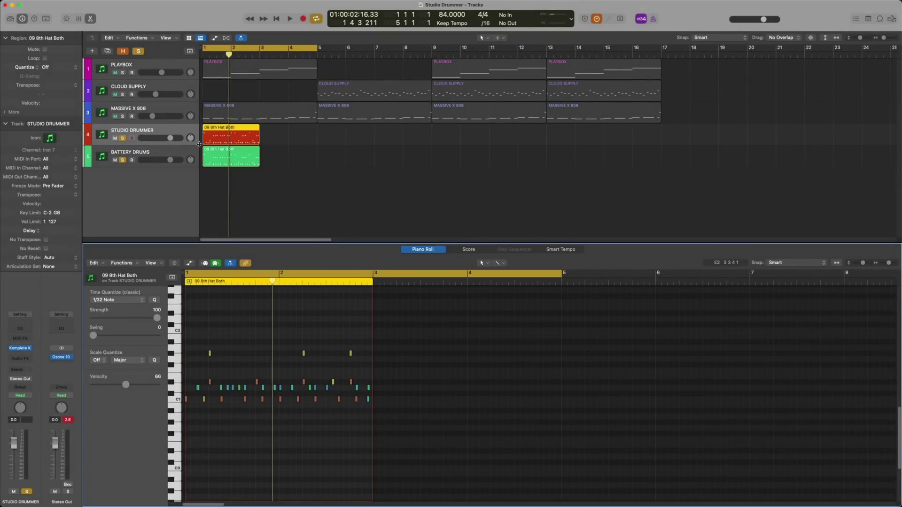
Step: Show the STUDIO DRUMMER groove region in the Piano Roll and examine its D1 notes and the notes above C4
click(219, 154)
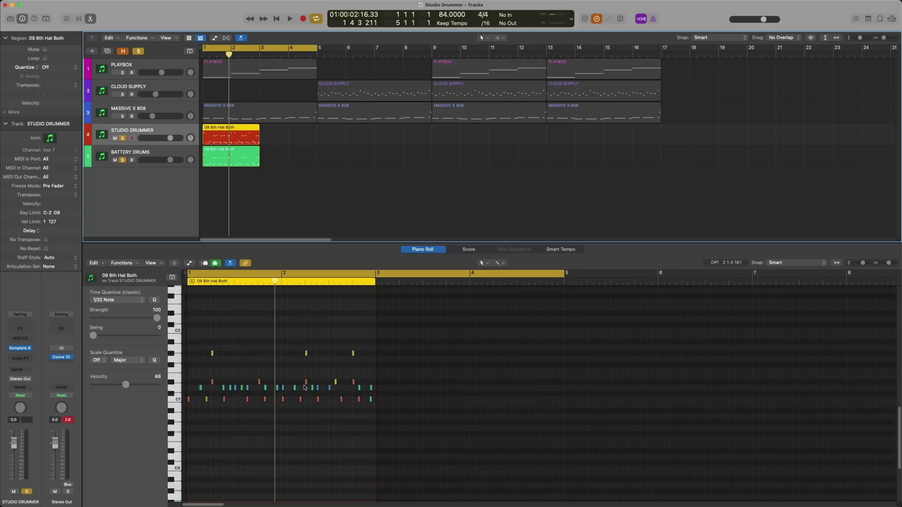
drag(393, 396, 181, 379)
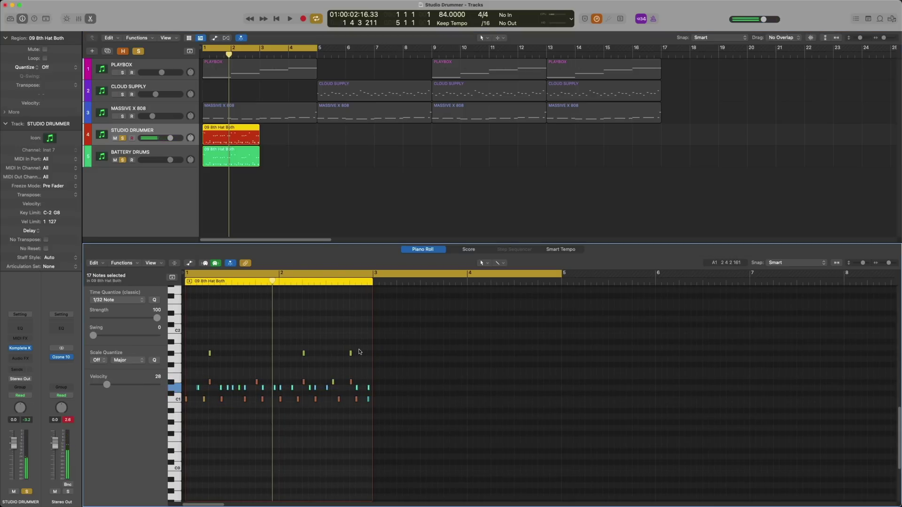
scroll(209, 355, up, 10)
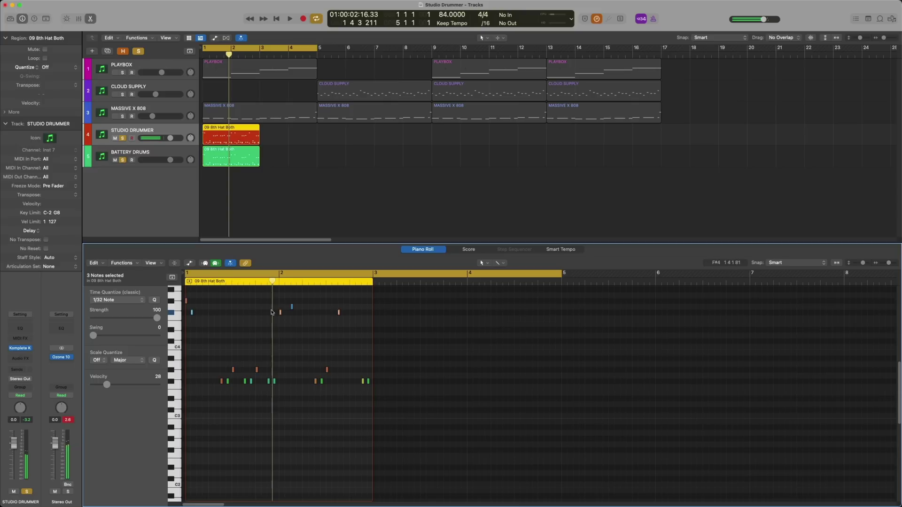
drag(301, 311, 184, 295)
scroll(242, 353, down, 9)
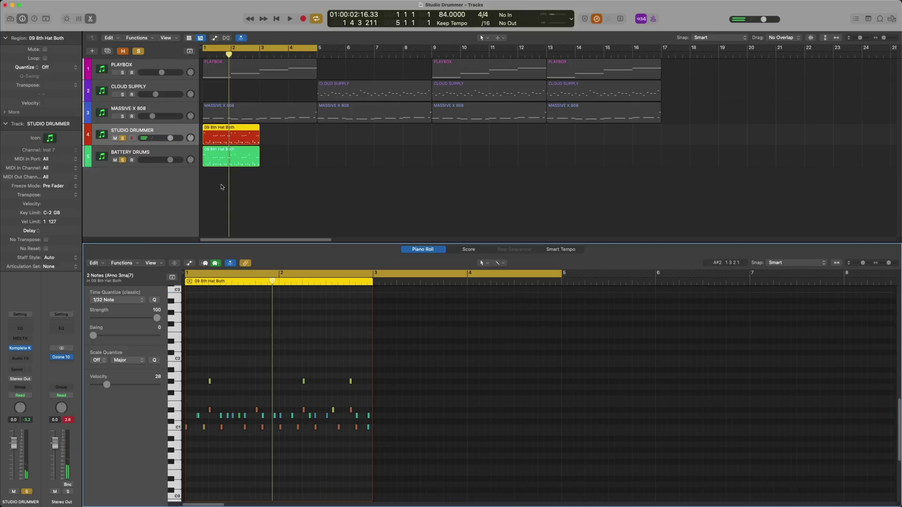
Step: In the BATTERY DRUMS groove region, remap the D1 notes to G#1, the G#1 notes to A#1, and the F#3 notes to F#1
click(223, 164)
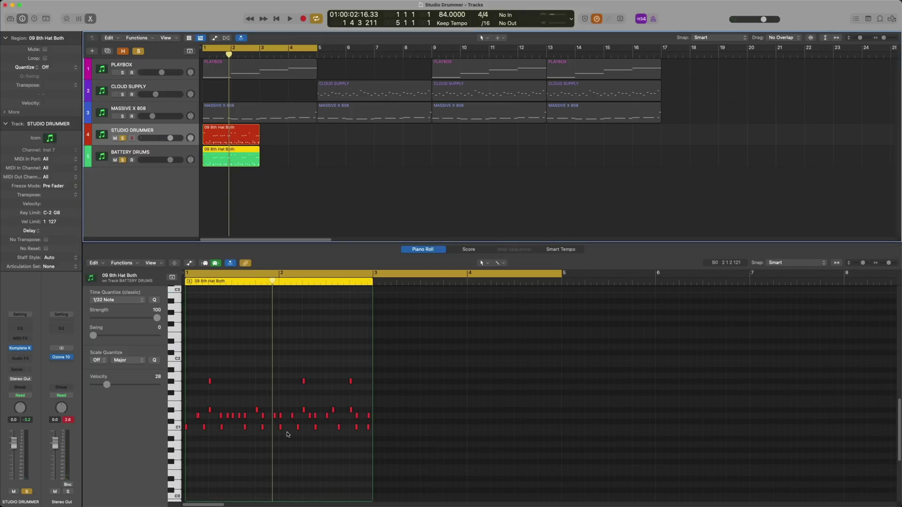
drag(360, 386, 206, 378)
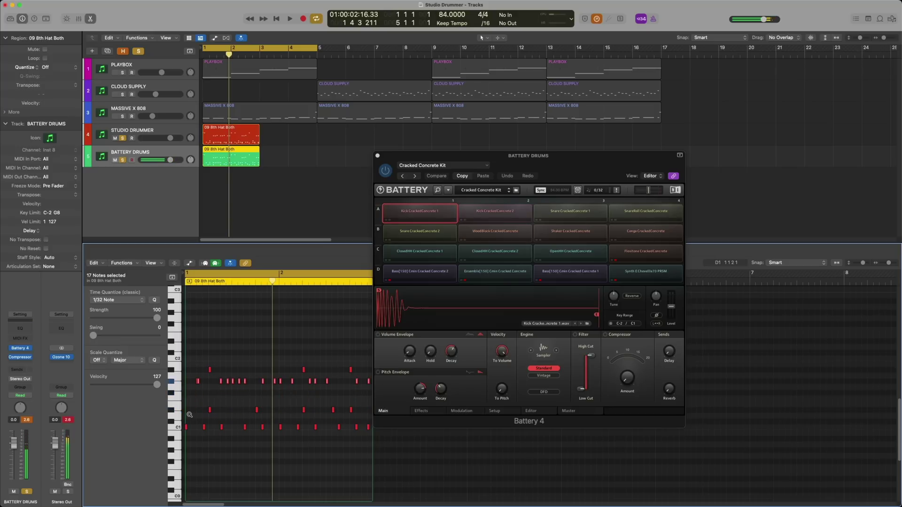
drag(202, 408, 370, 419)
scroll(333, 399, up, 5)
drag(372, 316, 372, 316)
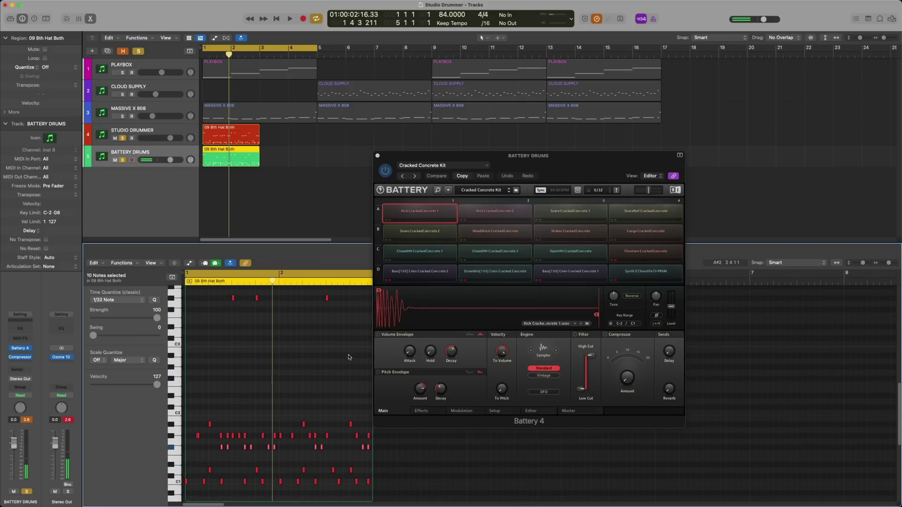
Step: Unsolo the STUDIO DRUMMER track and play the remapped BATTERY DRUMS region on its own from the start
scroll(328, 394, down, 7)
click(122, 138)
key(space)
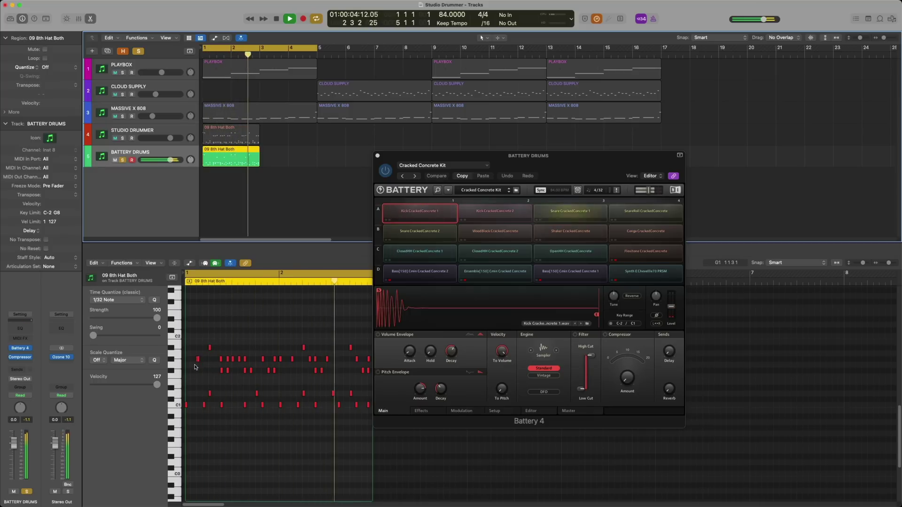
click(197, 360)
key(Return)
key(space)
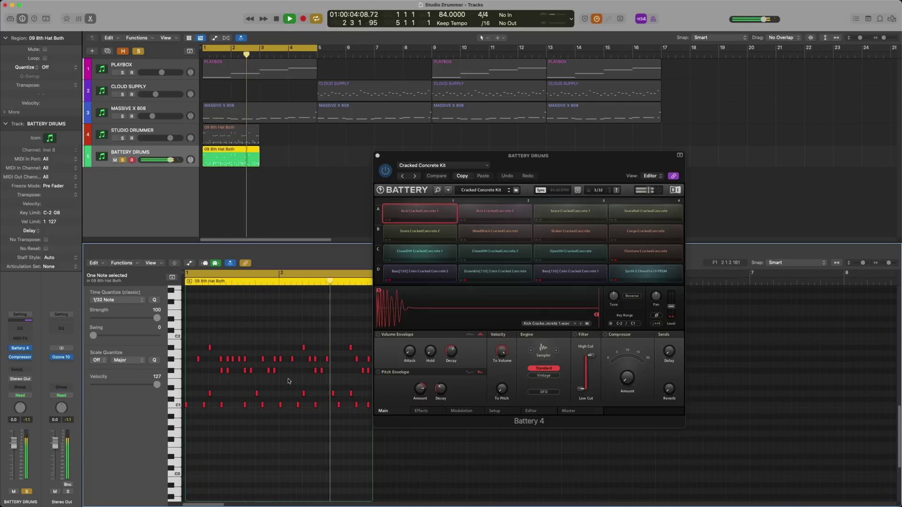
key(space)
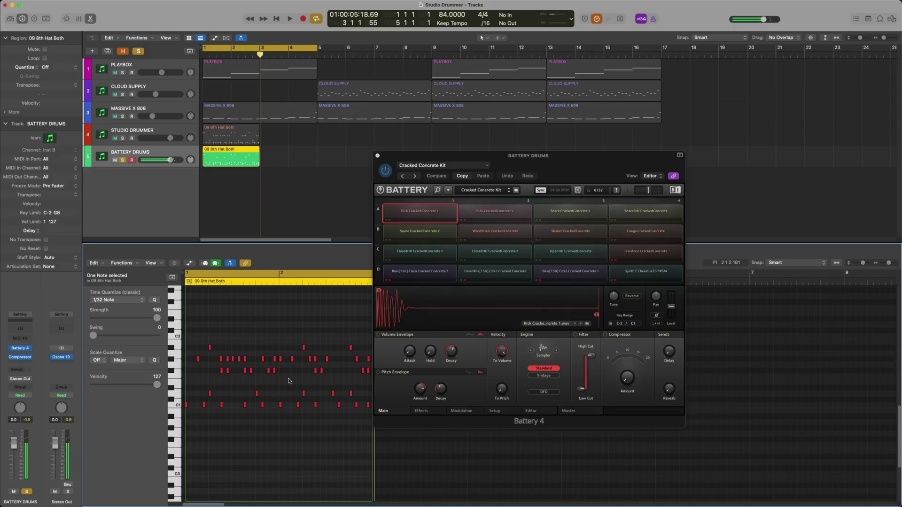
Step: Select the remaining high notes above C3 in the BATTERY DRUMS groove region for review
scroll(289, 381, up, 10)
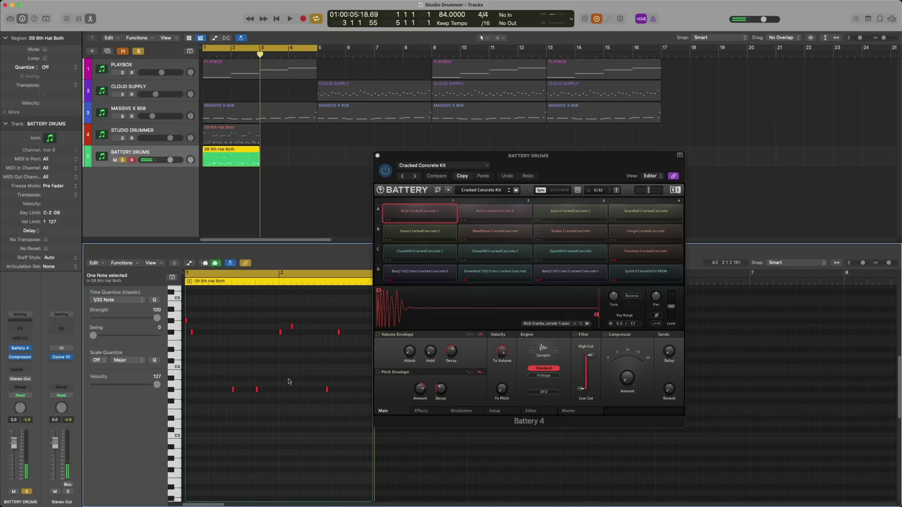
drag(354, 414, 184, 314)
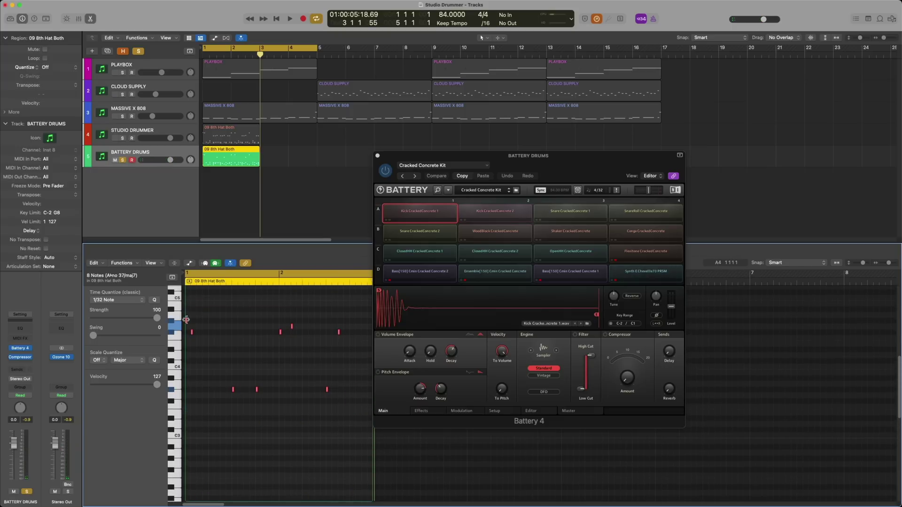
scroll(282, 404, down, 10)
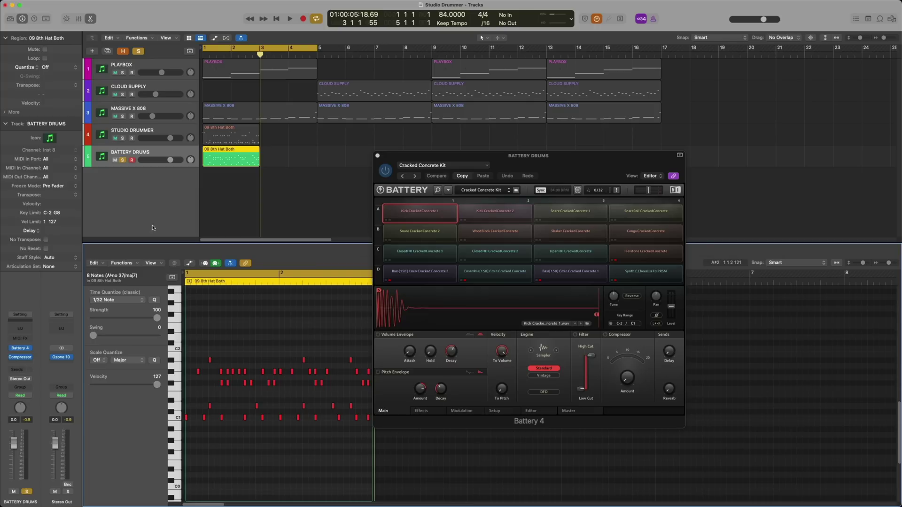
Step: Lower BATTERY DRUMS to -7.0 dB and balance the STUDIO DRUMMER volume against it while both soloed tracks loop over bars 1 and 2
double_click(170, 161)
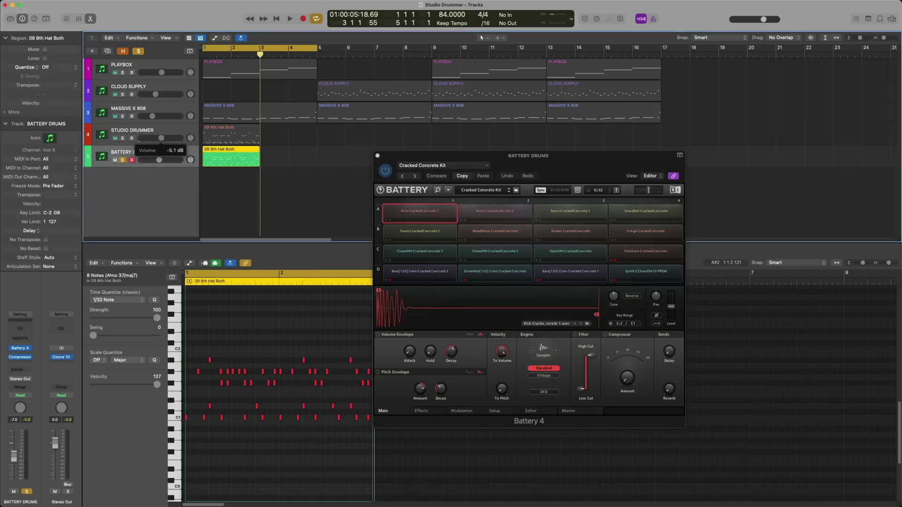
click(121, 139)
double_click(208, 48)
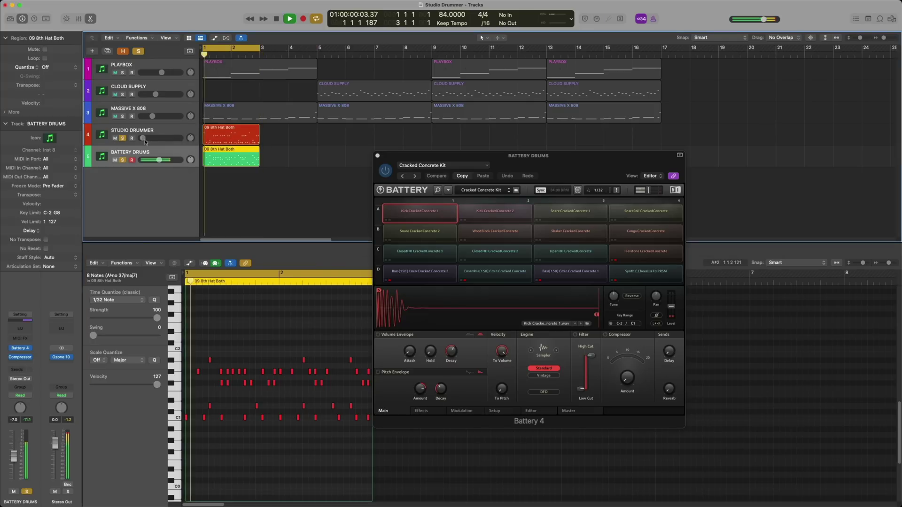
drag(147, 138, 152, 138)
mouse_move(172, 159)
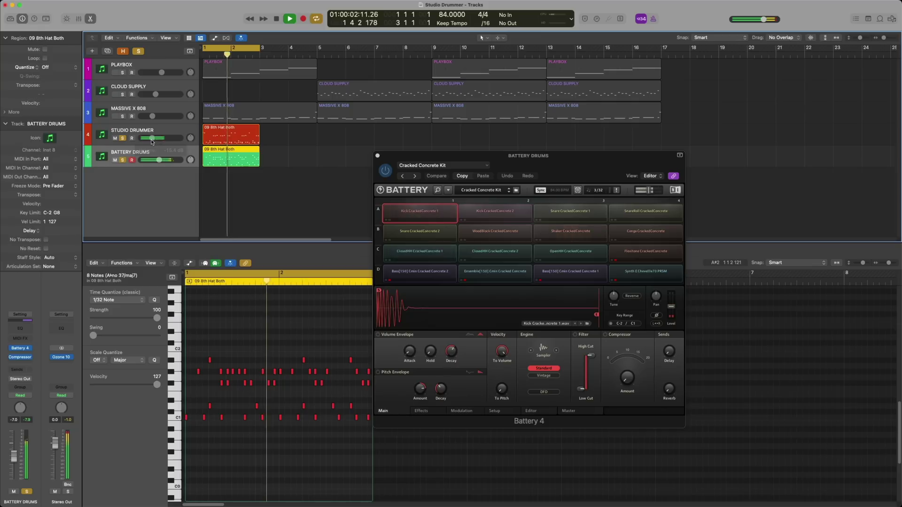
key(space)
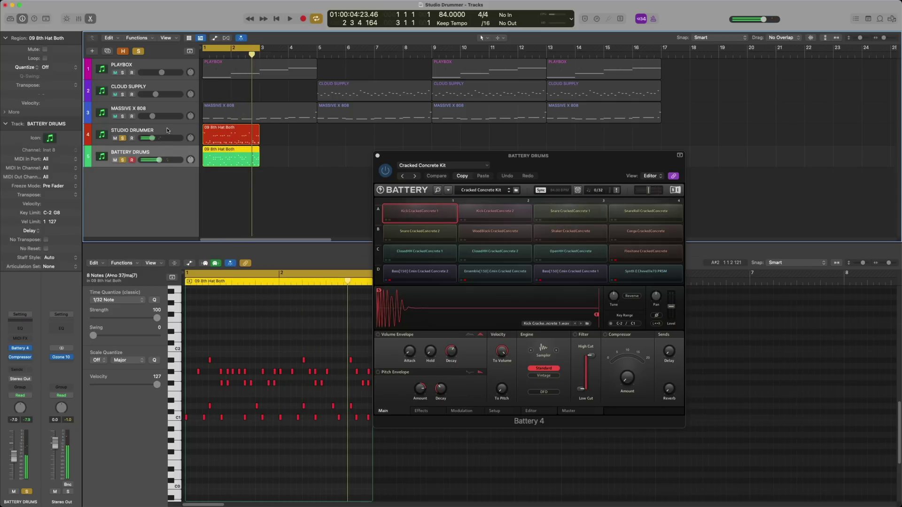
Step: Select the STUDIO DRUMMER track and audition Studio Drummer's mixer presets, from Funk and Jazz through Indie Disco and Punk Rock, while the groove plays
click(167, 130)
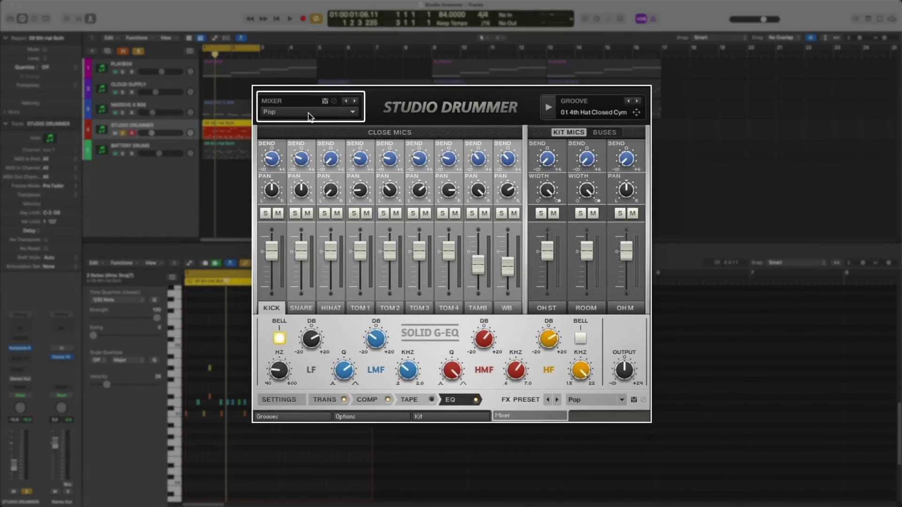
key(space)
click(355, 101)
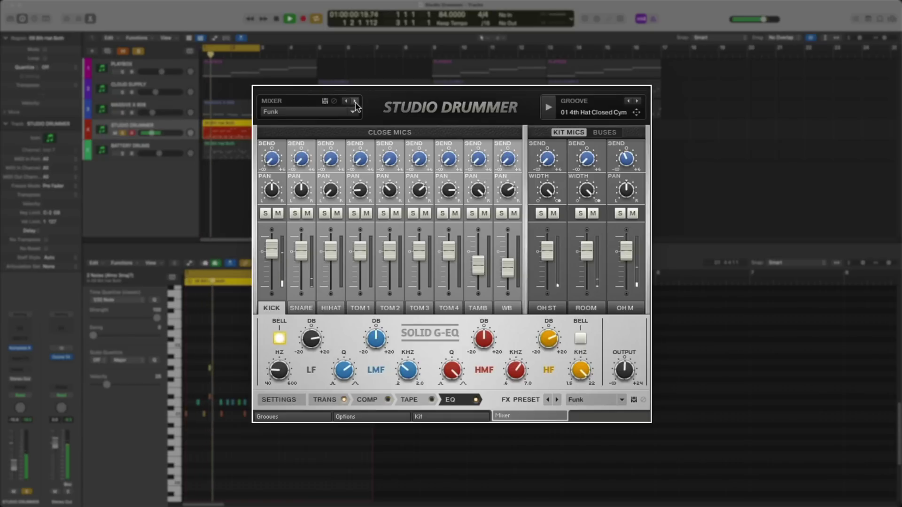
click(355, 101)
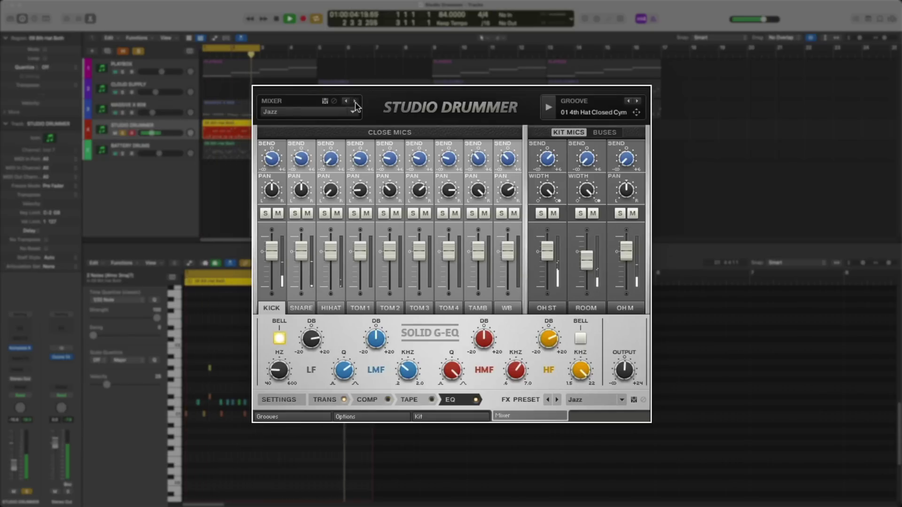
click(355, 101)
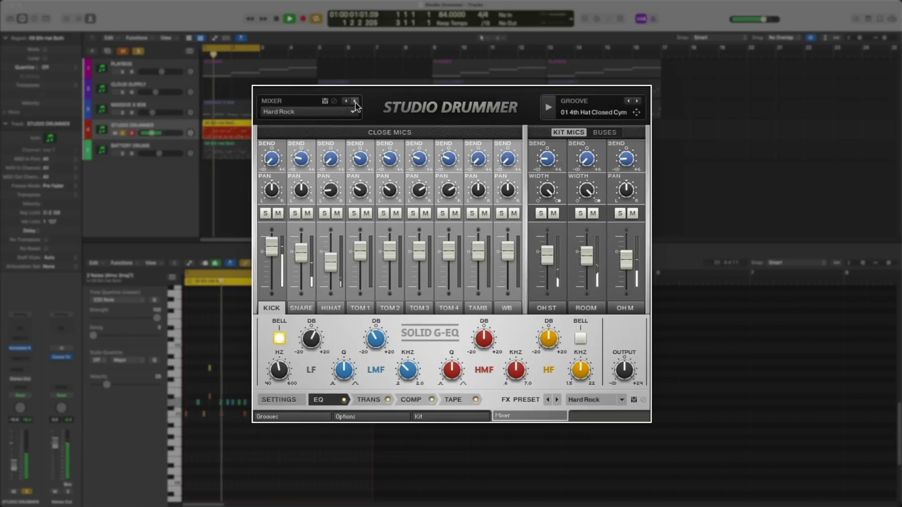
click(355, 101)
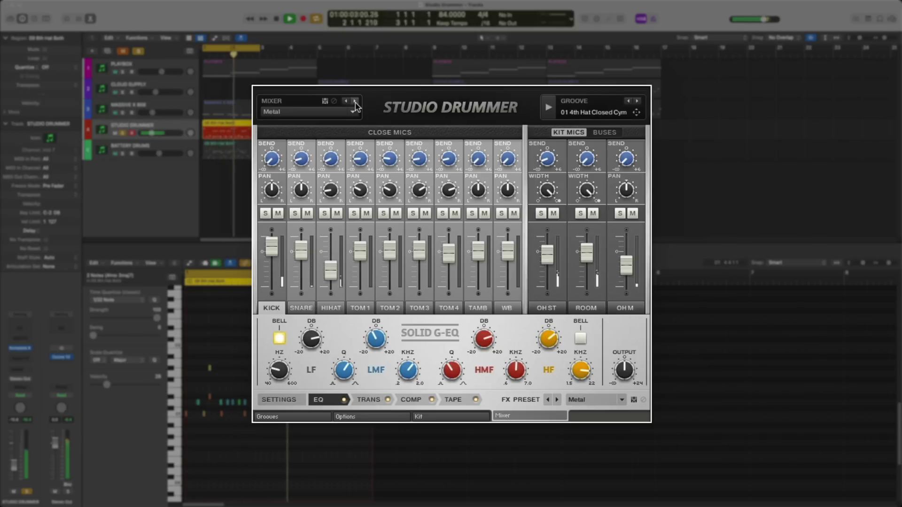
click(355, 101)
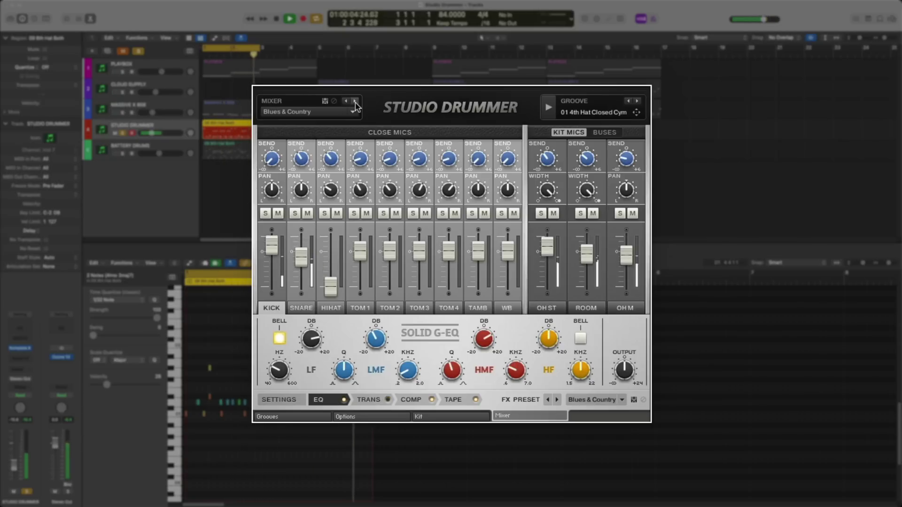
click(355, 101)
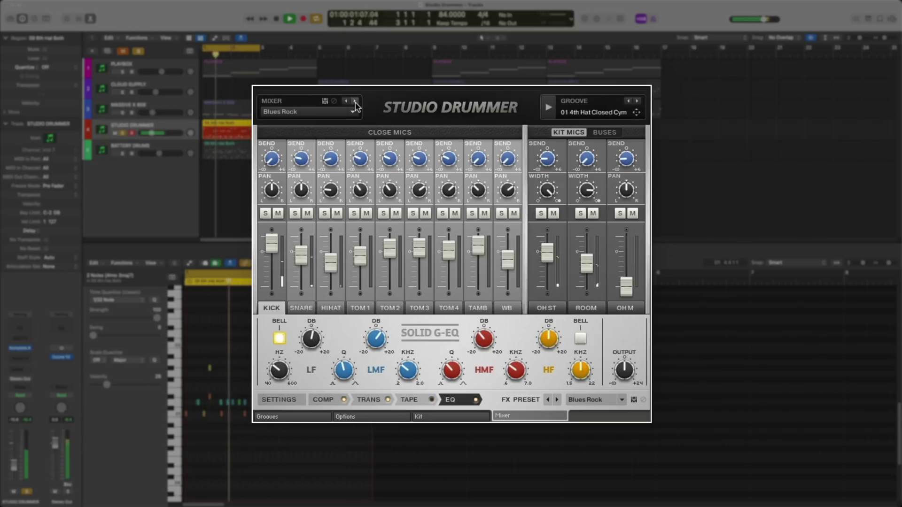
click(355, 101)
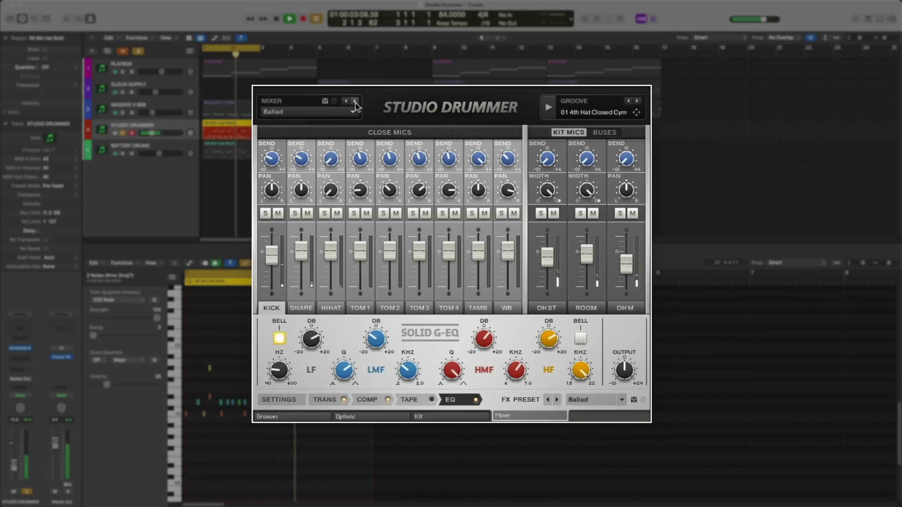
click(355, 101)
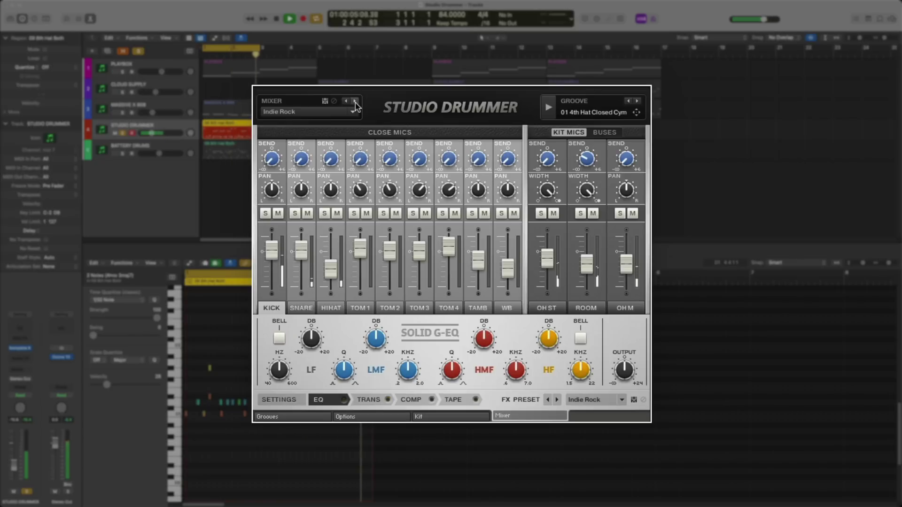
click(355, 101)
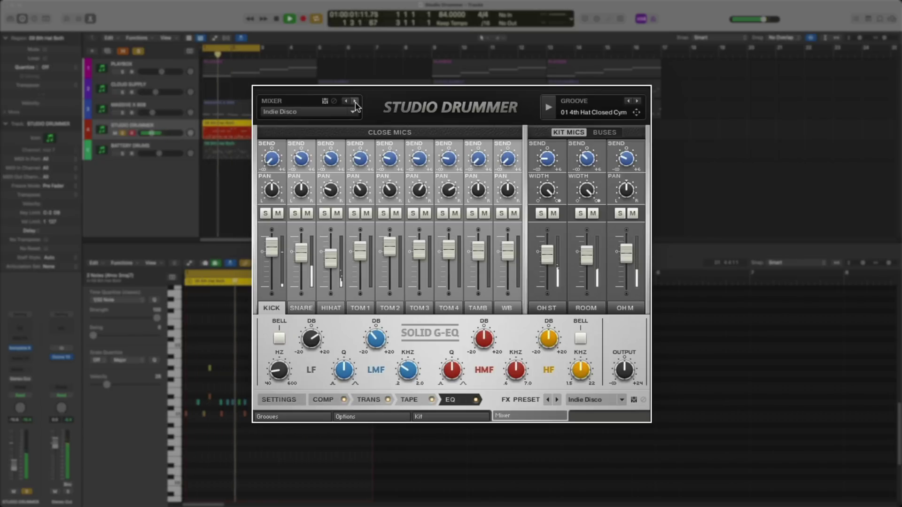
click(355, 101)
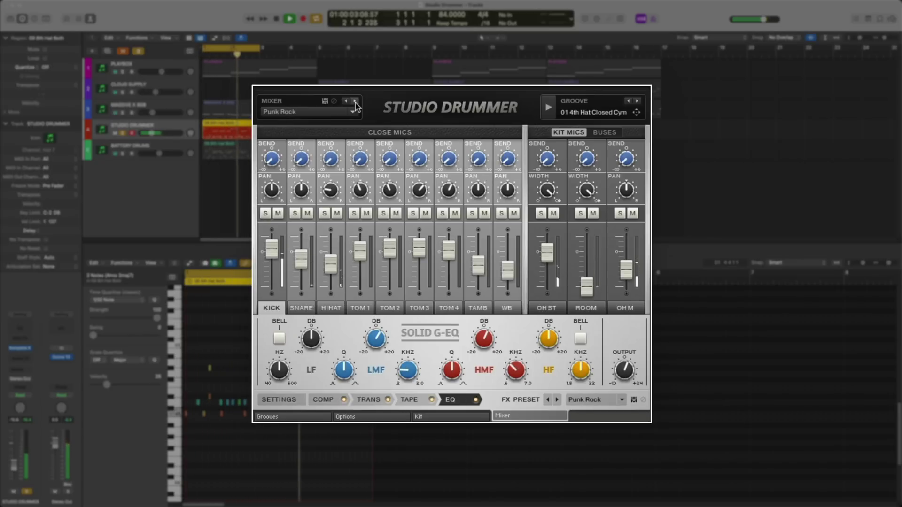
click(355, 101)
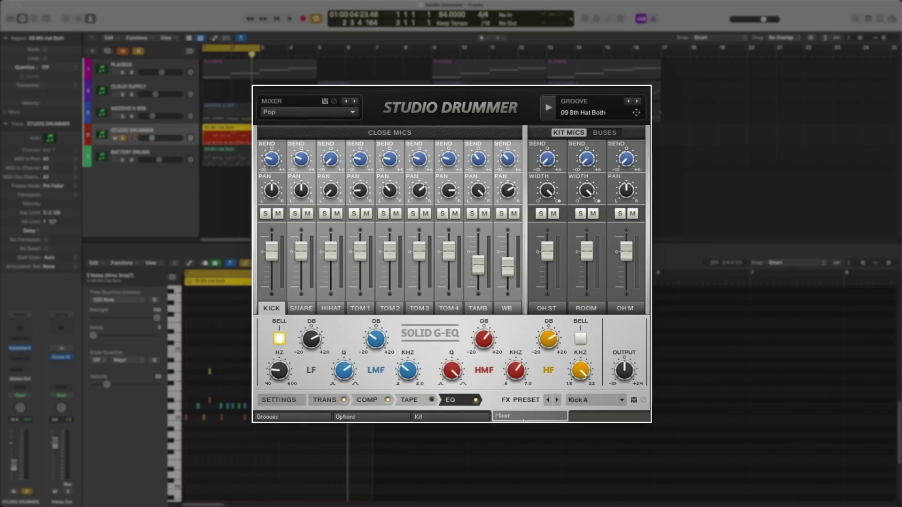
Step: Examine the EQ settings of the snare, hi-hat and tom close-mic channels in Studio Drummer's Pop mixer preset
click(301, 309)
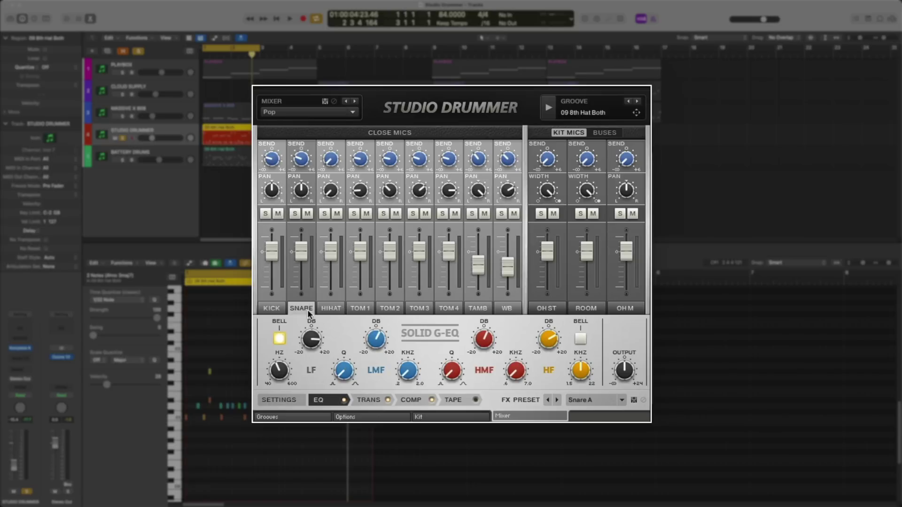
click(337, 308)
click(353, 308)
click(394, 308)
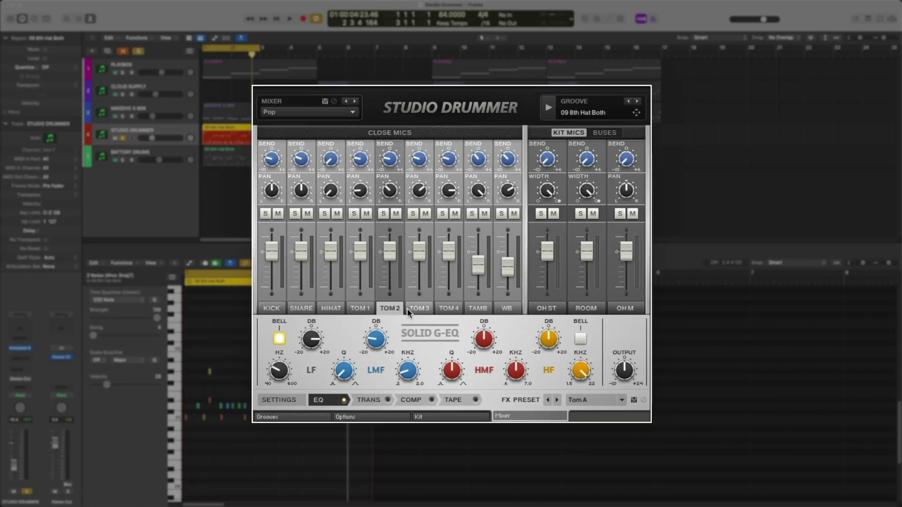
click(418, 308)
click(444, 309)
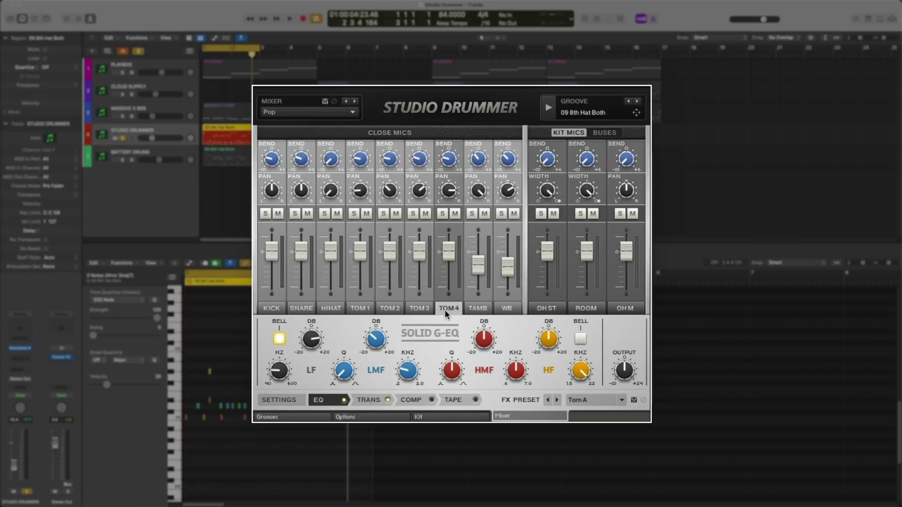
Step: Lower the kick channel's low-frequency EQ gain while the groove plays and raise the snare channel's send level
click(272, 309)
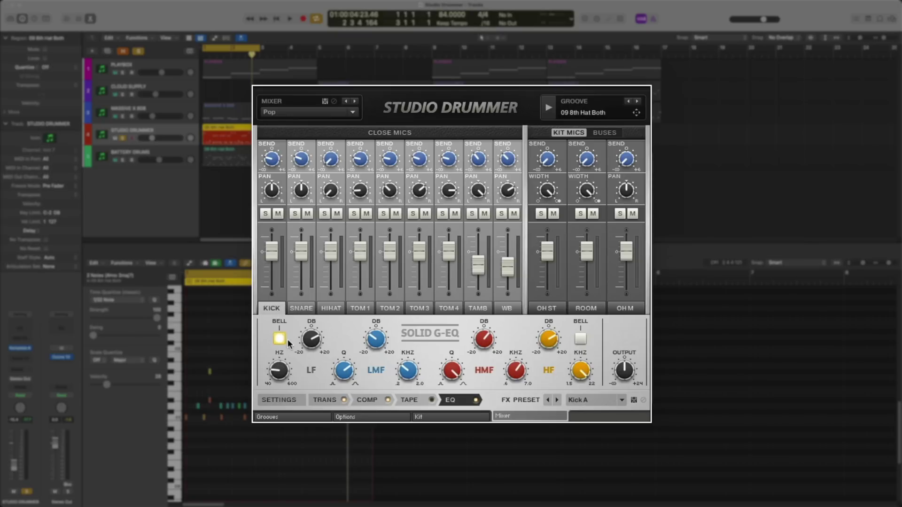
key(space)
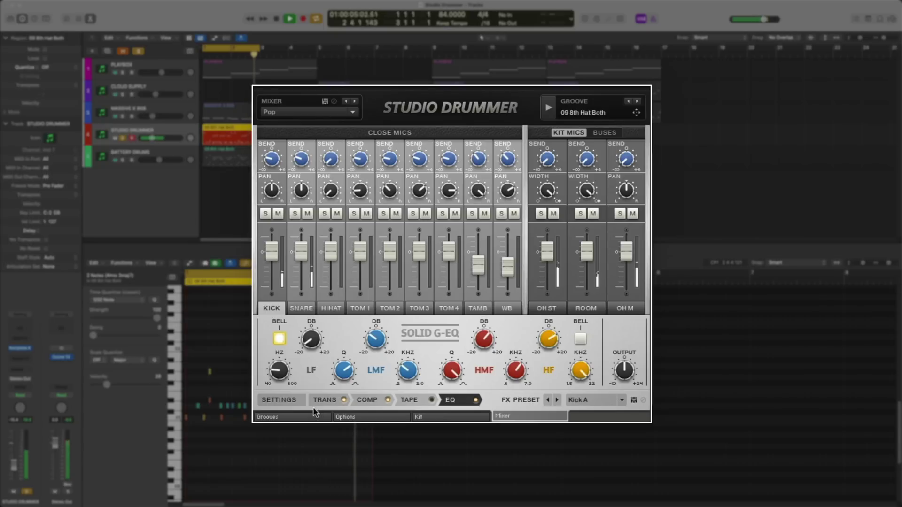
click(292, 309)
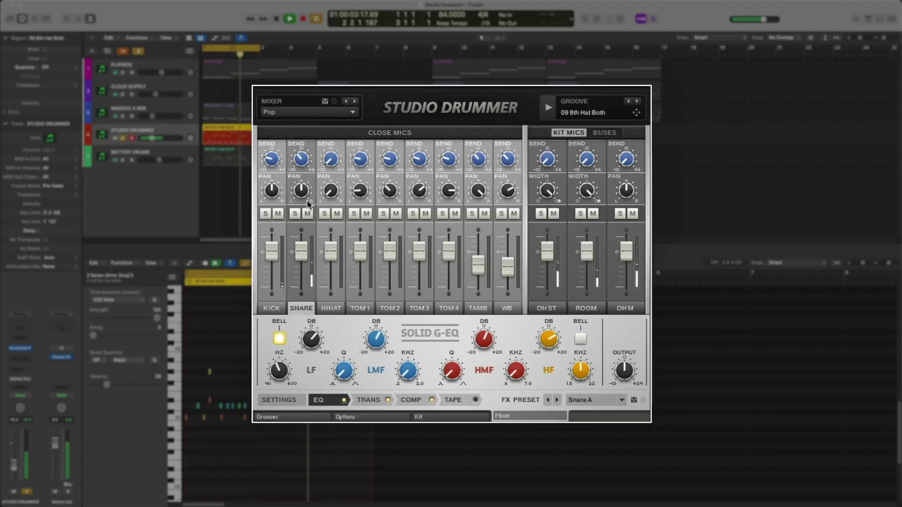
Step: Audition the snare, hi-hat and stereo overhead mics one at a time in solo
click(291, 214)
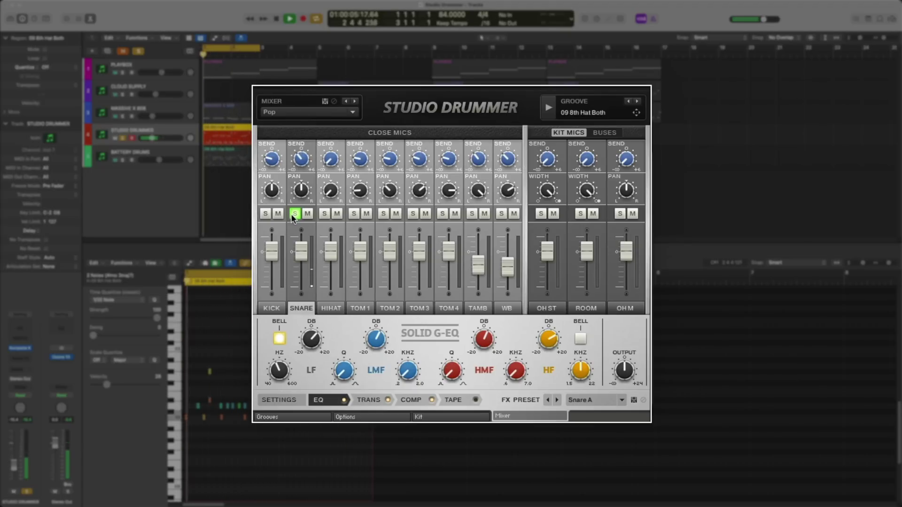
click(294, 214)
click(324, 214)
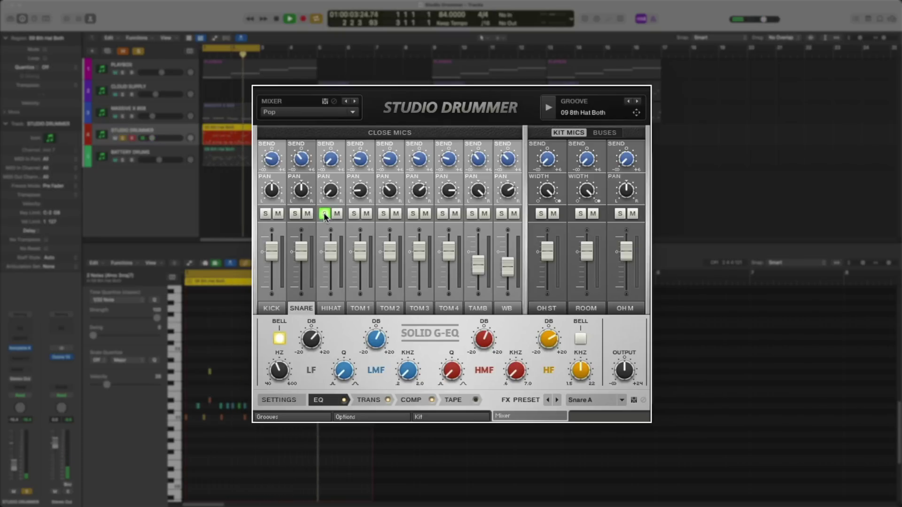
click(324, 214)
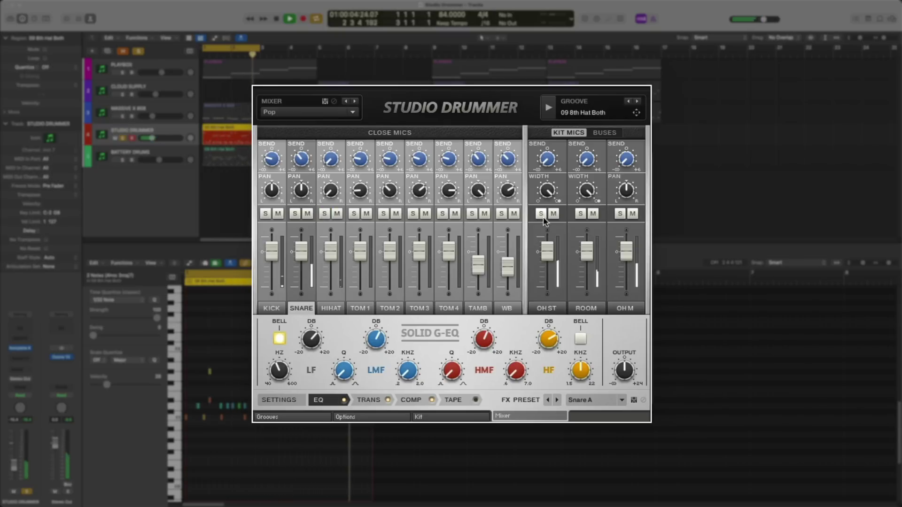
click(582, 216)
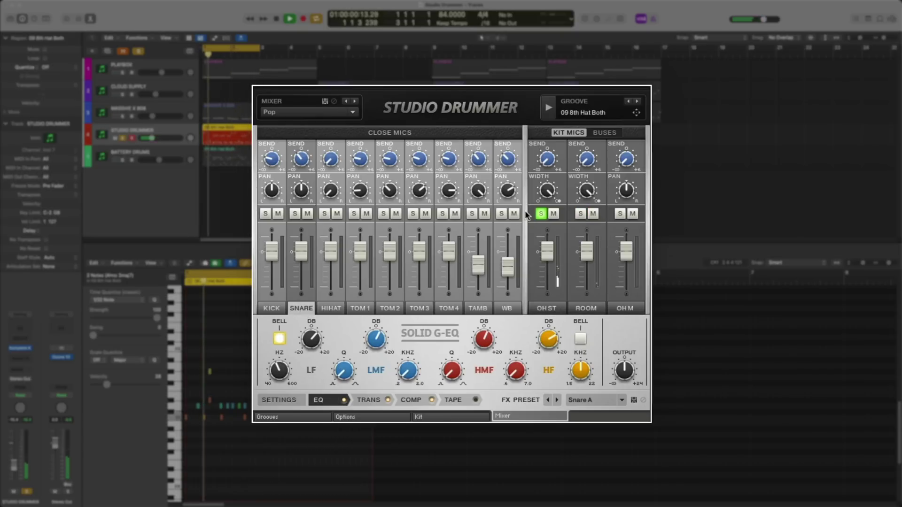
click(540, 214)
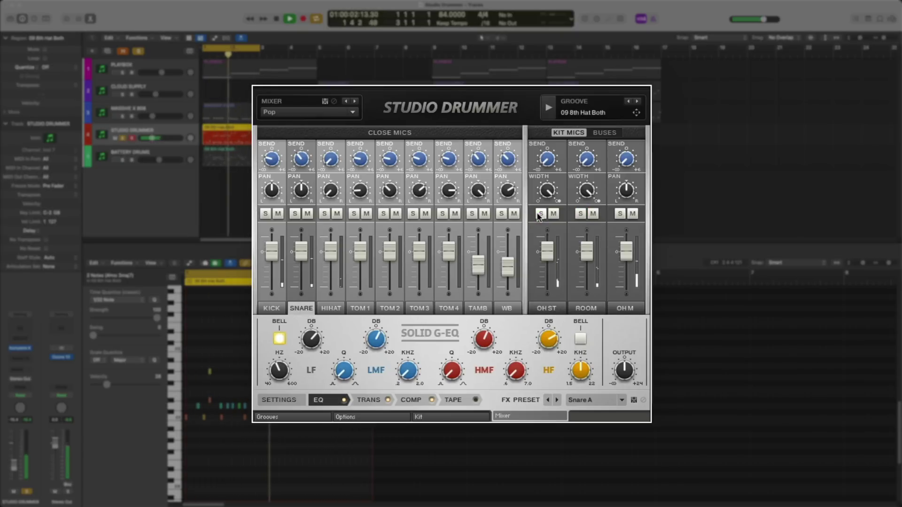
Step: Examine the snare channel's transient, compressor and tape effects plus its mic mix and FX routing settings
click(371, 400)
click(411, 400)
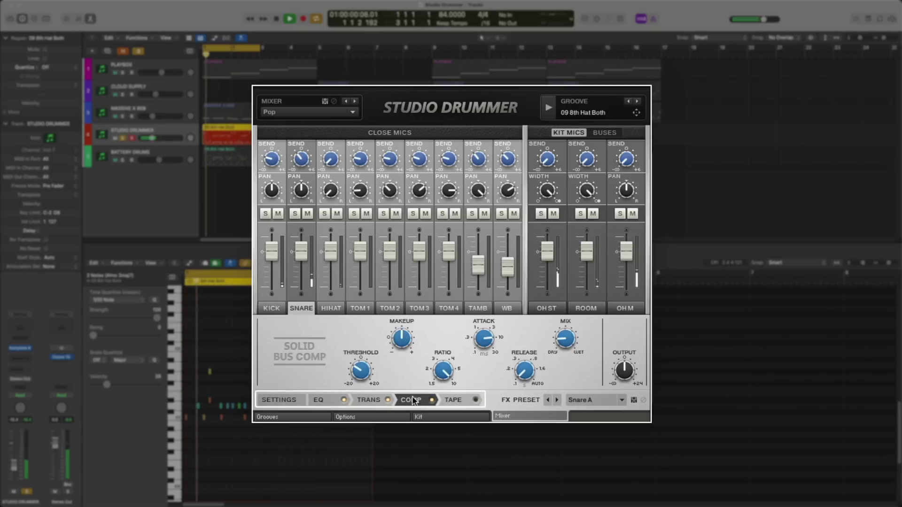
click(454, 402)
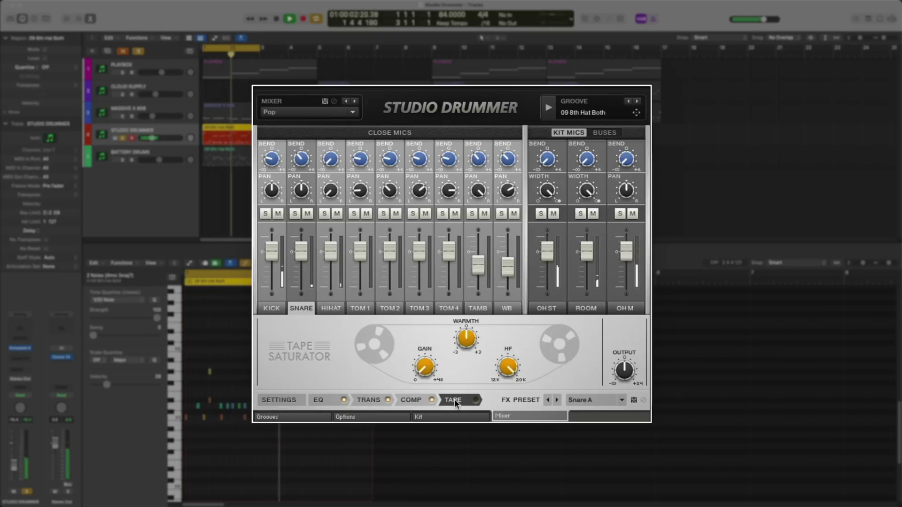
click(282, 400)
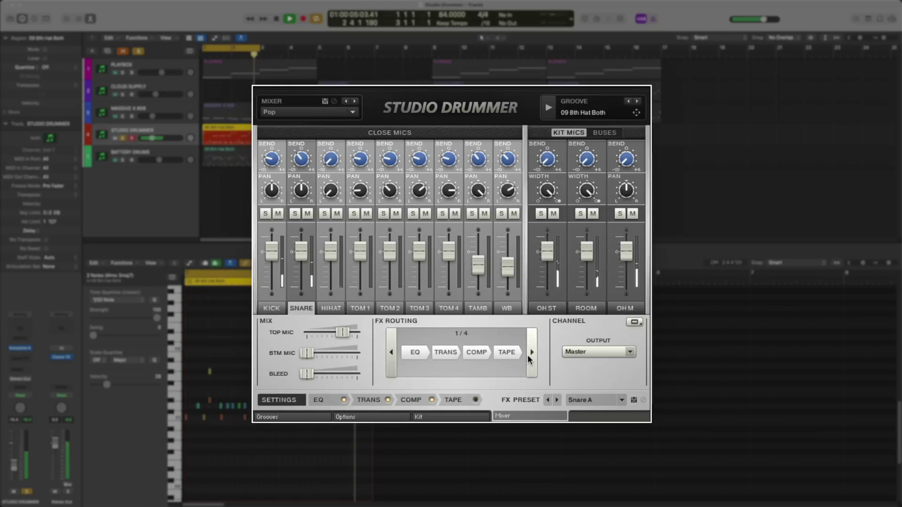
key(space)
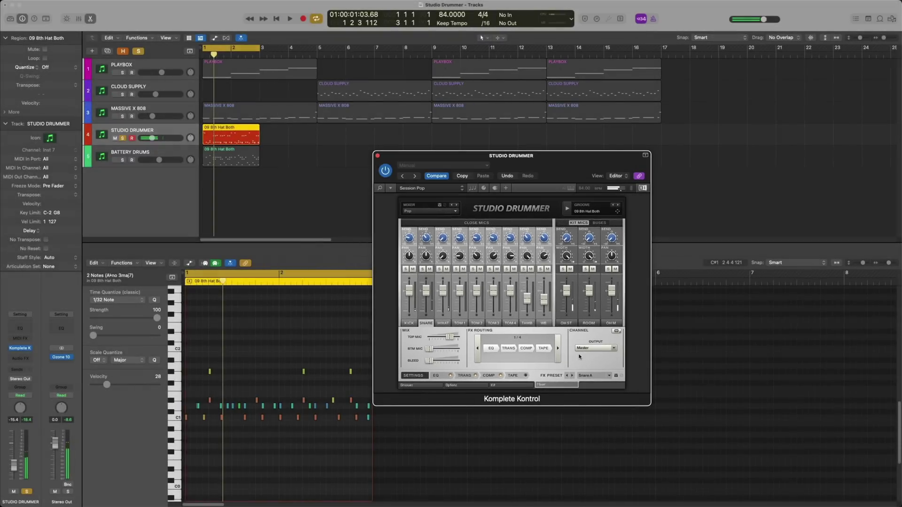
Step: Insert the Native Instruments Dirt effect in stereo on the STUDIO DRUMMER track
click(27, 358)
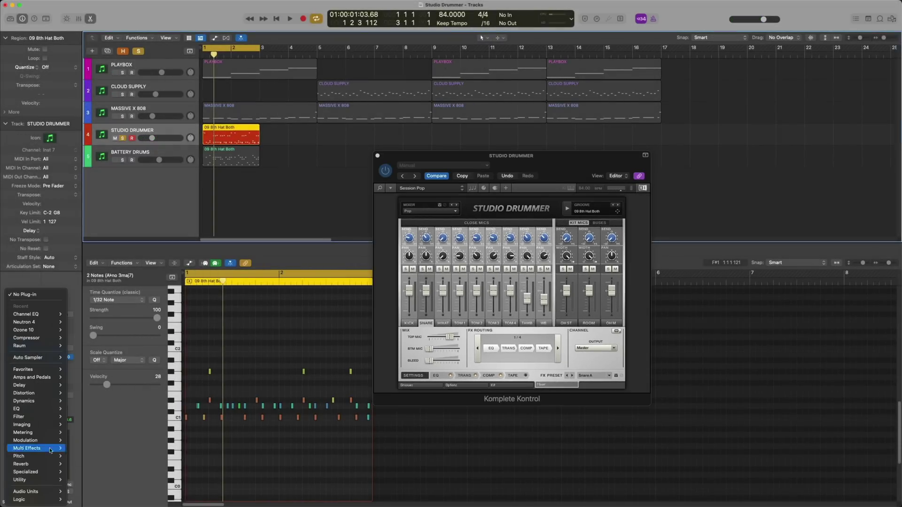
mouse_move(26, 491)
mouse_move(91, 436)
mouse_move(155, 263)
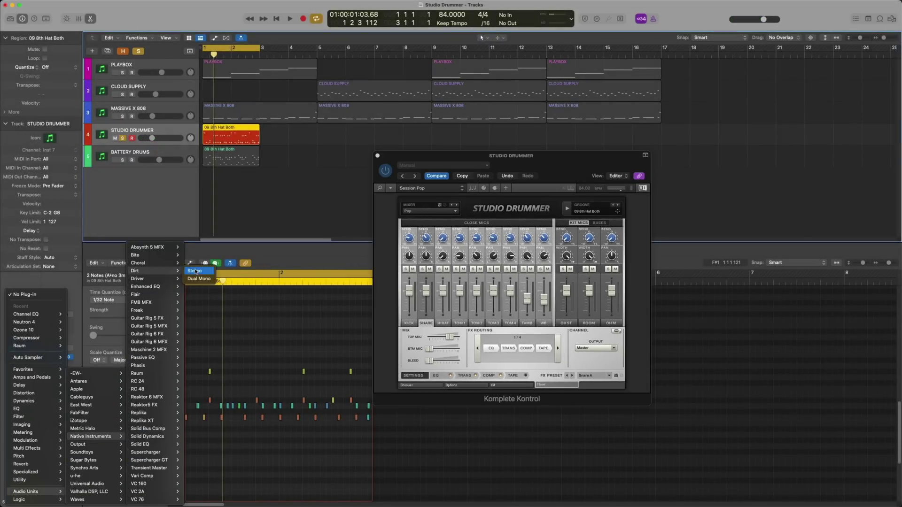
click(202, 264)
Step: Audition Dirt's Drums presets from Power Drummer onward while the groove plays and load Solid Colour
key(space)
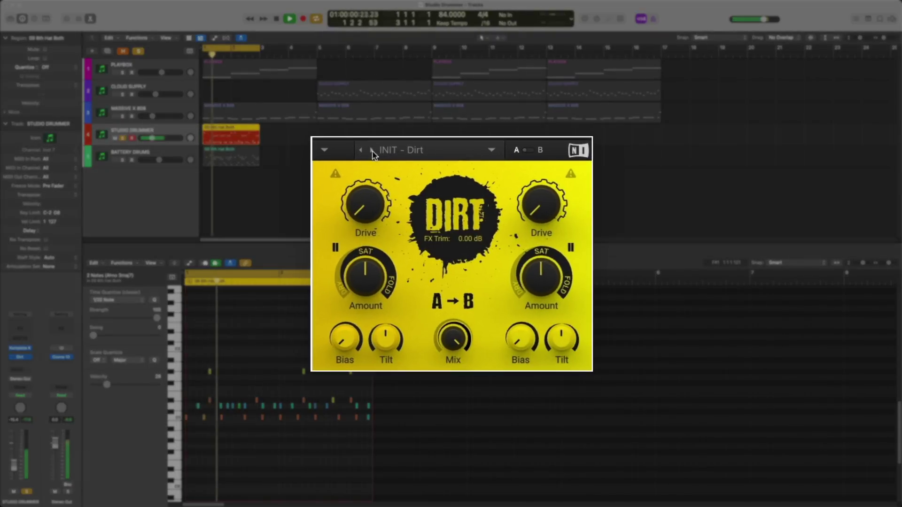
click(385, 150)
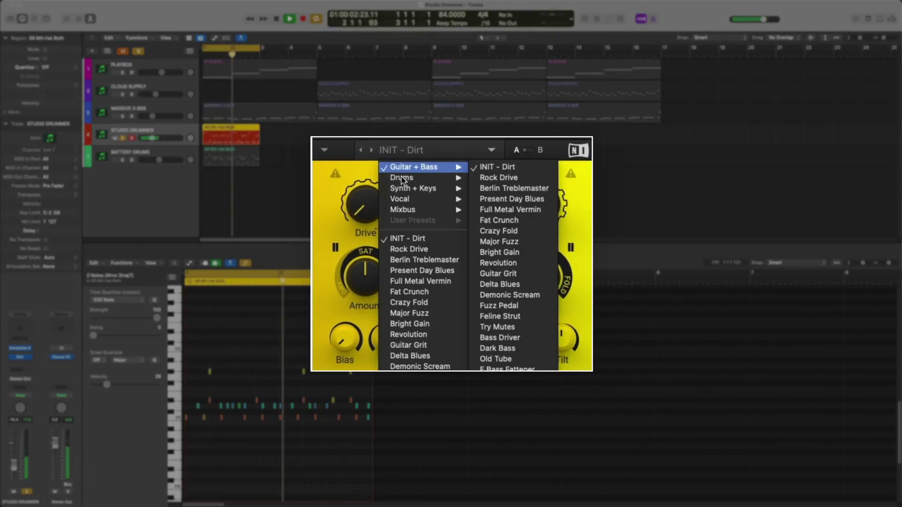
mouse_move(430, 180)
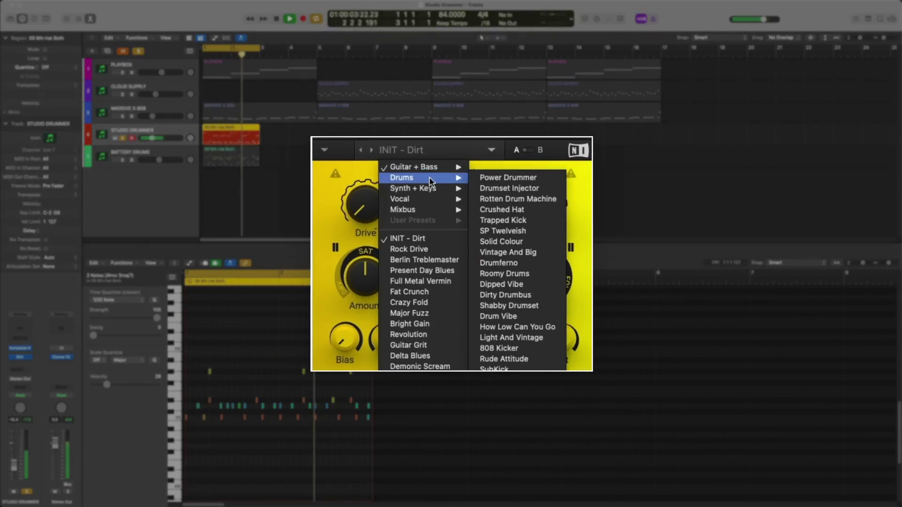
click(477, 177)
click(371, 150)
click(371, 150)
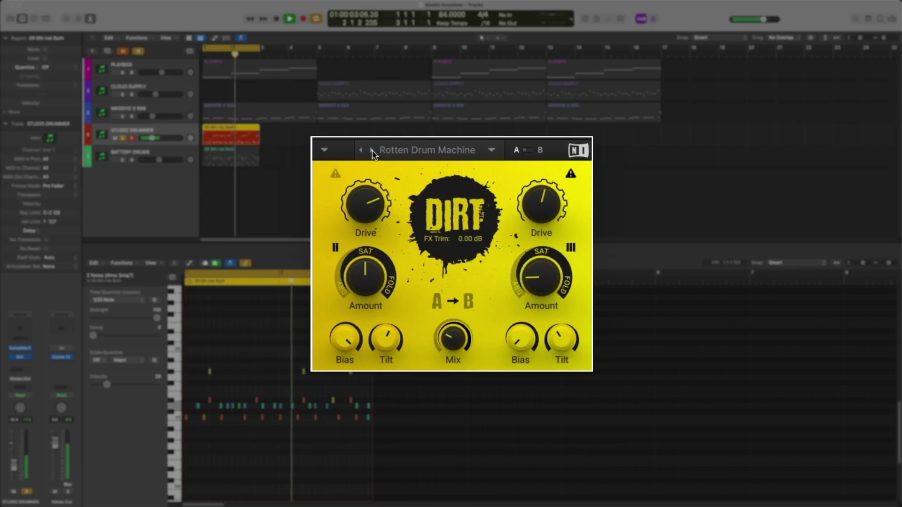
click(372, 151)
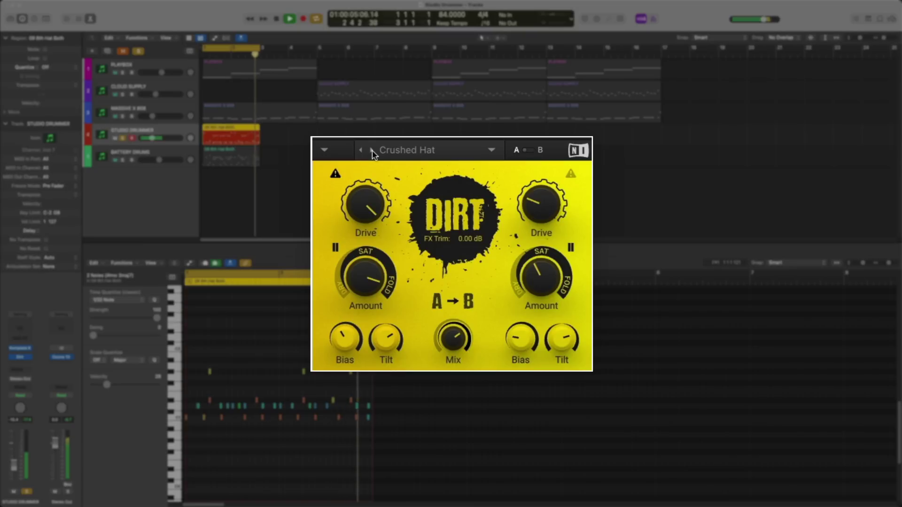
click(371, 150)
click(372, 151)
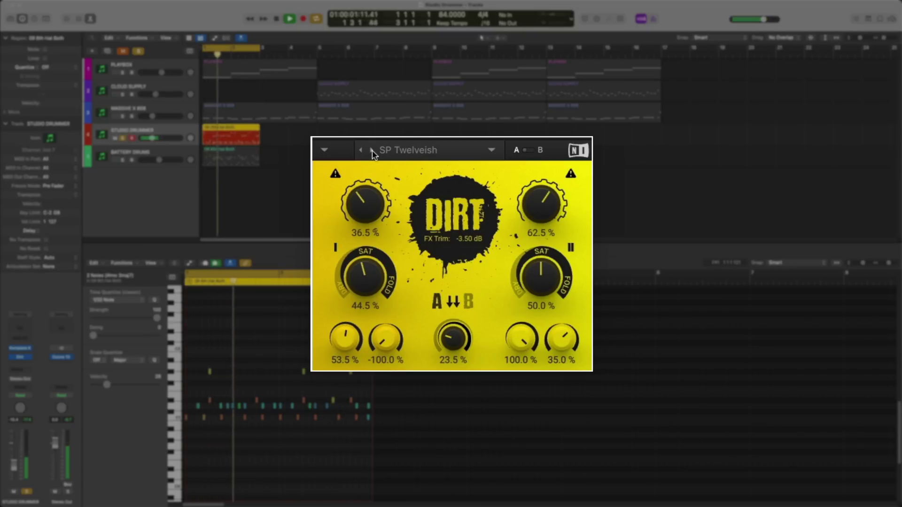
click(371, 150)
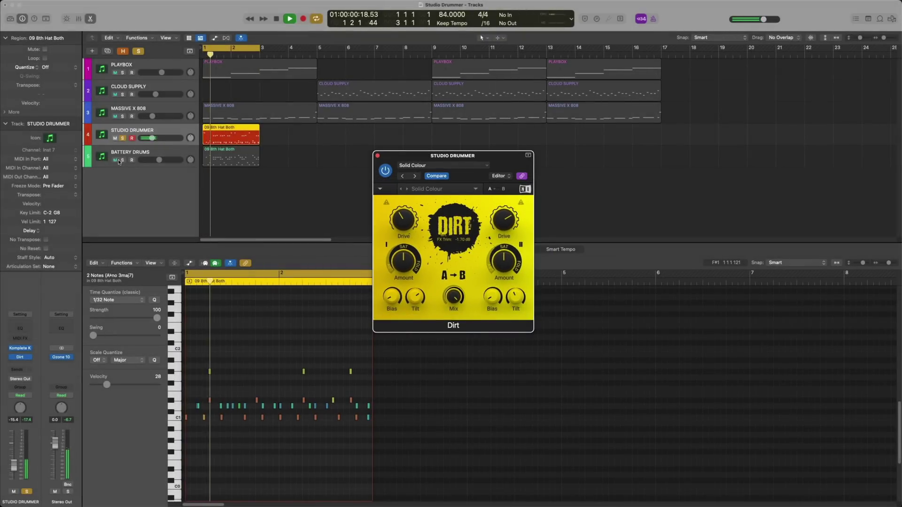
Step: Solo BATTERY DRUMS alongside STUDIO DRUMMER, set STUDIO DRUMMER's volume to -15.6 dB, and turn the solos off
click(123, 160)
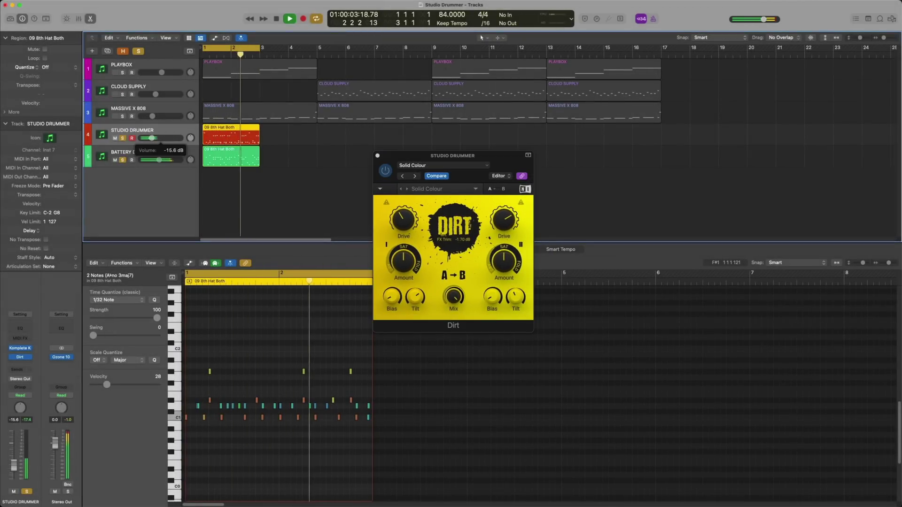
key(space)
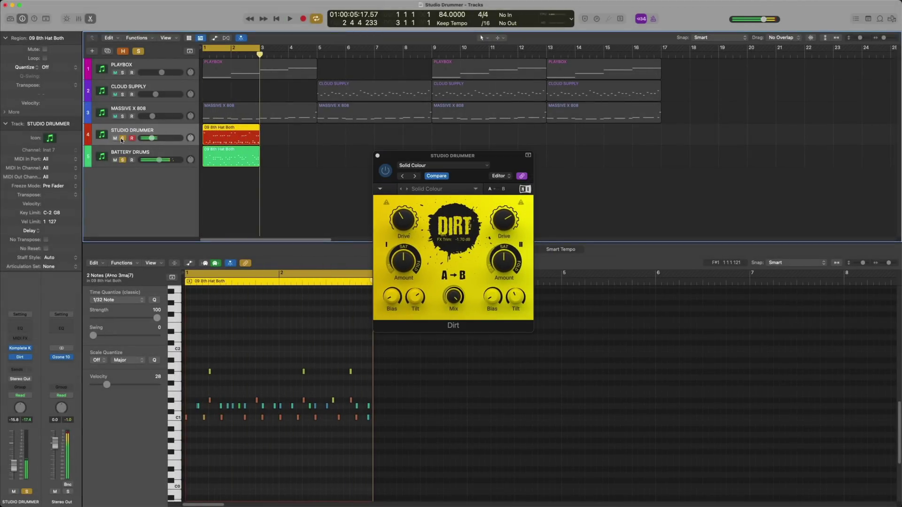
click(122, 138)
Step: Repeat the STUDIO DRUMMER and BATTERY DRUMS groove regions once so they fill bars 3 and 4
key(Return)
shift+click(235, 160)
key(super+r)
Step: Play the full arrangement from the start and lower the STUDIO DRUMMER volume to -18.0 dB
key(space)
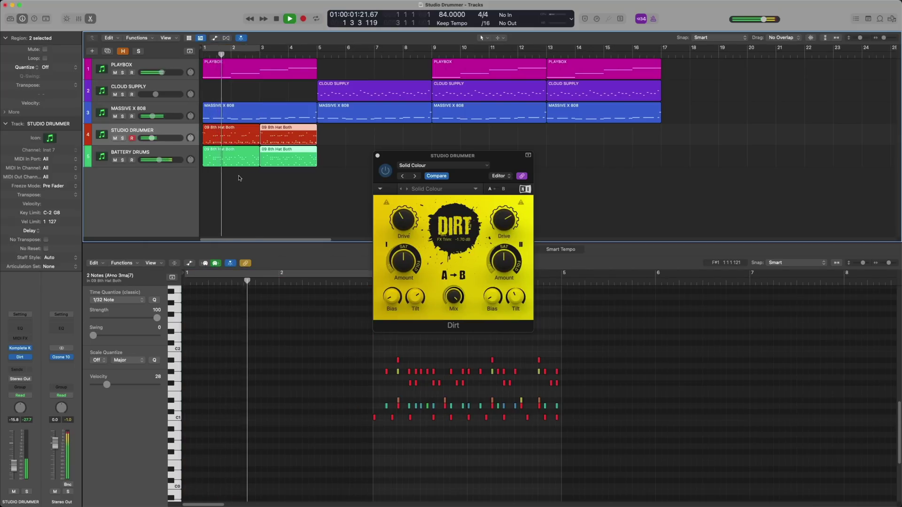
drag(151, 138, 149, 138)
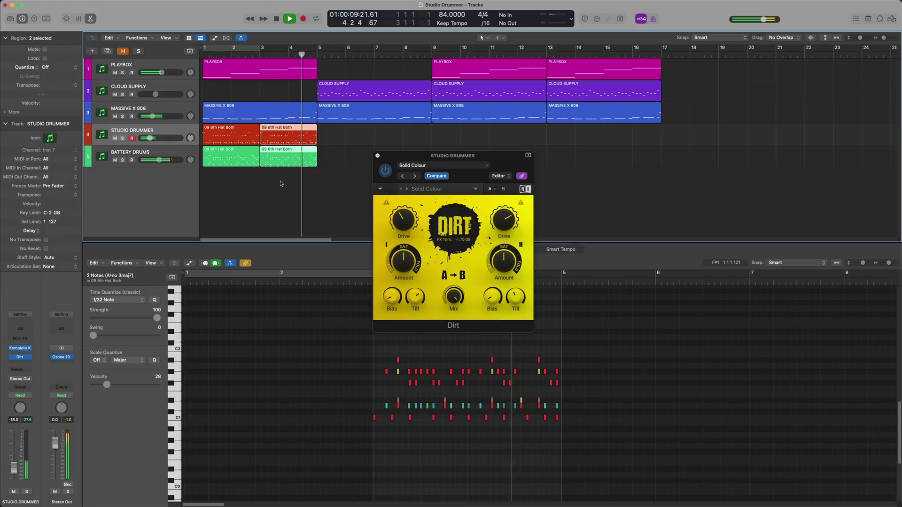
key(space)
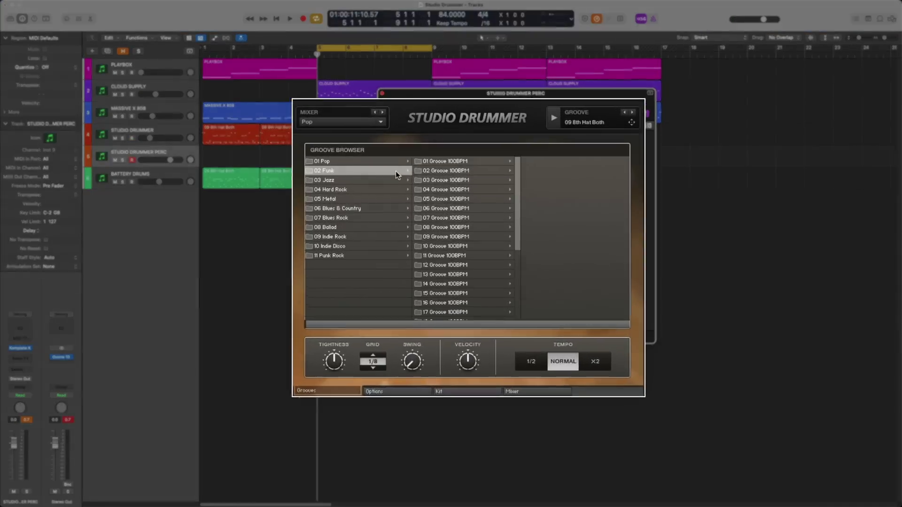
Step: Audition the Funk grooves 13 16th Ride Perc and 12 8th Hat Closed Perc on STUDIO DRUMMER PERC against the song
click(425, 180)
click(501, 216)
click(552, 283)
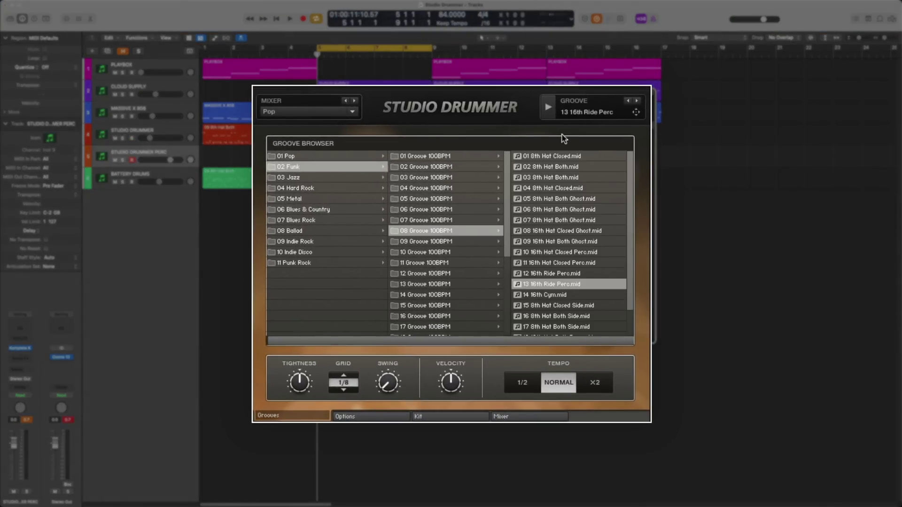
click(546, 107)
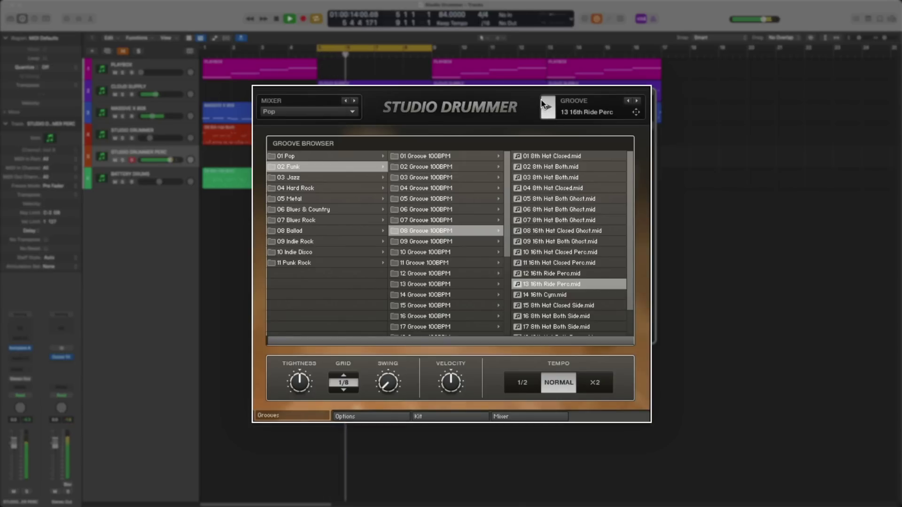
click(461, 271)
click(550, 272)
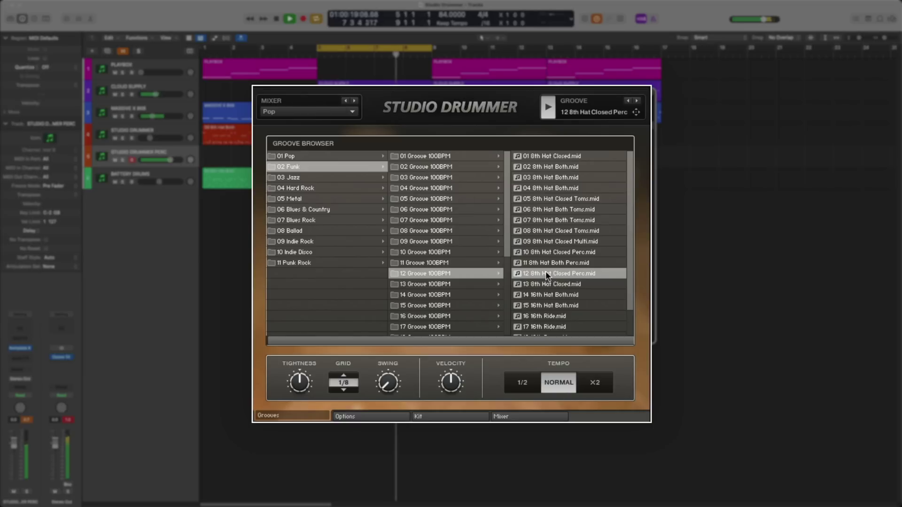
Step: Load 13 8th Hat Closed Perc from Funk's 14 Groove 100BPM, with maximum tightness, a 1/32 grid and raised velocity
click(460, 295)
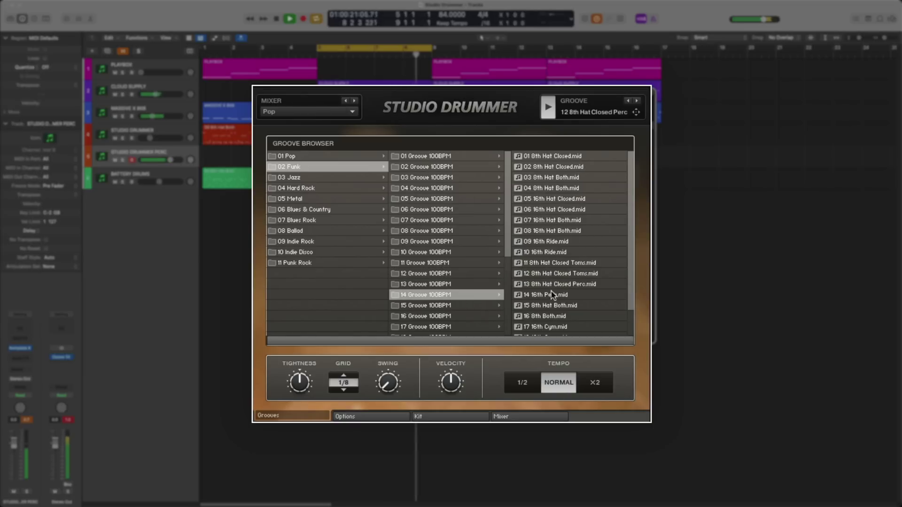
click(566, 285)
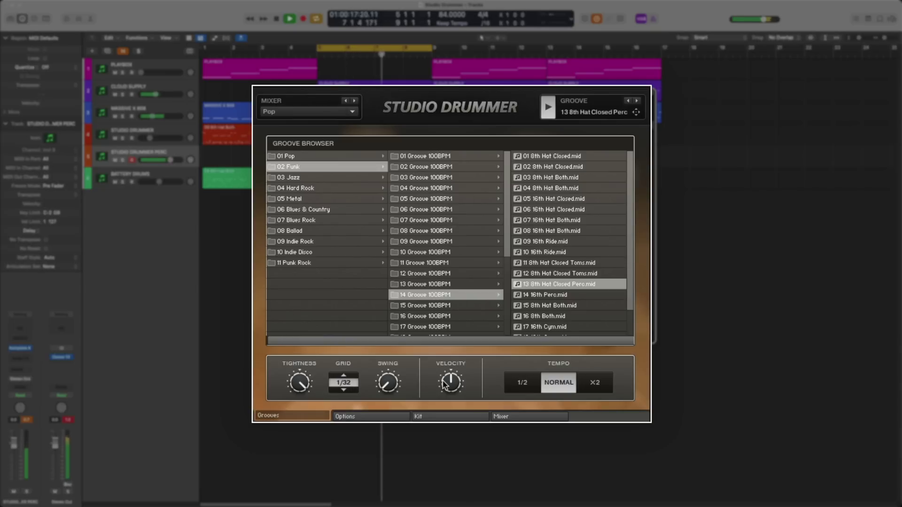
drag(445, 360, 449, 345)
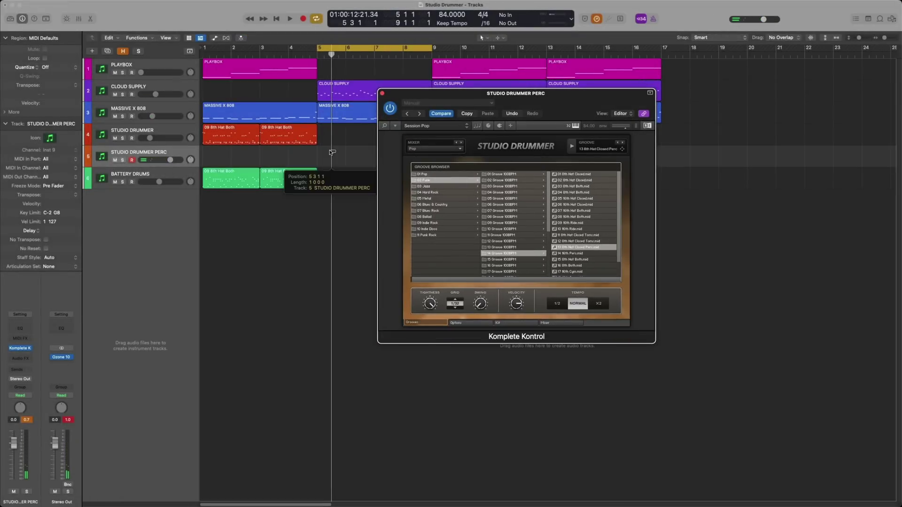
Step: Place the 13 8th Hat Closed Perc groove on STUDIO DRUMMER PERC at bar 5 and repeat it through bar 8
drag(332, 152, 327, 162)
key(v)
key(super+r)
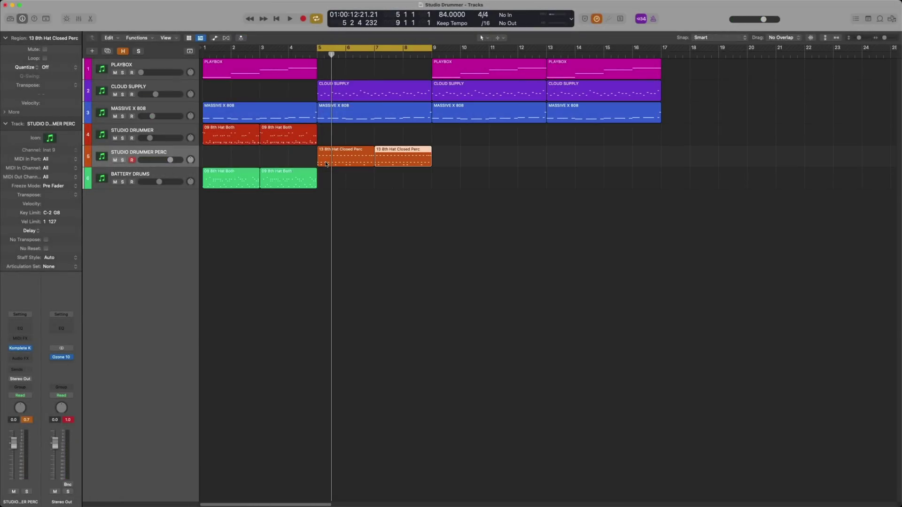
Step: Lower STUDIO DRUMMER PERC to -9.8 dB and add a Channel EQ with a low cut near 300 Hz and a high cut near 3 kHz
click(8, 328)
key(space)
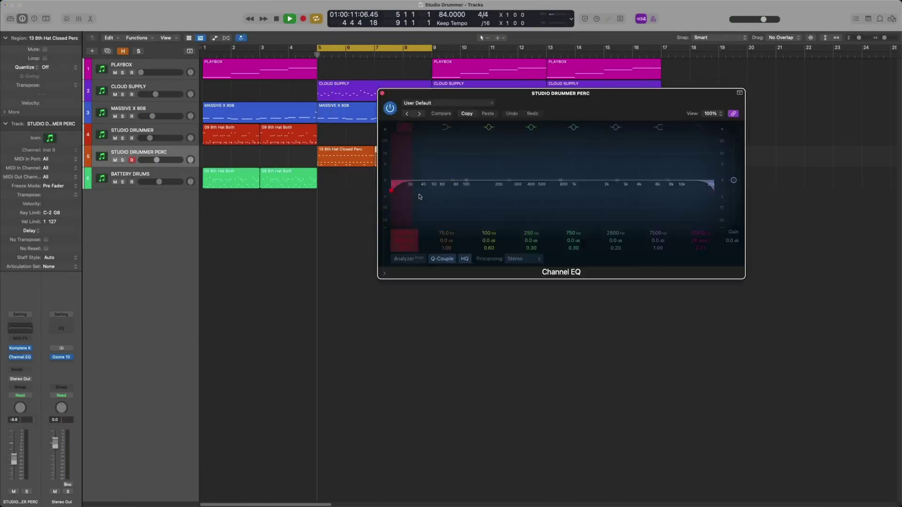
drag(408, 206, 522, 209)
drag(710, 185, 610, 216)
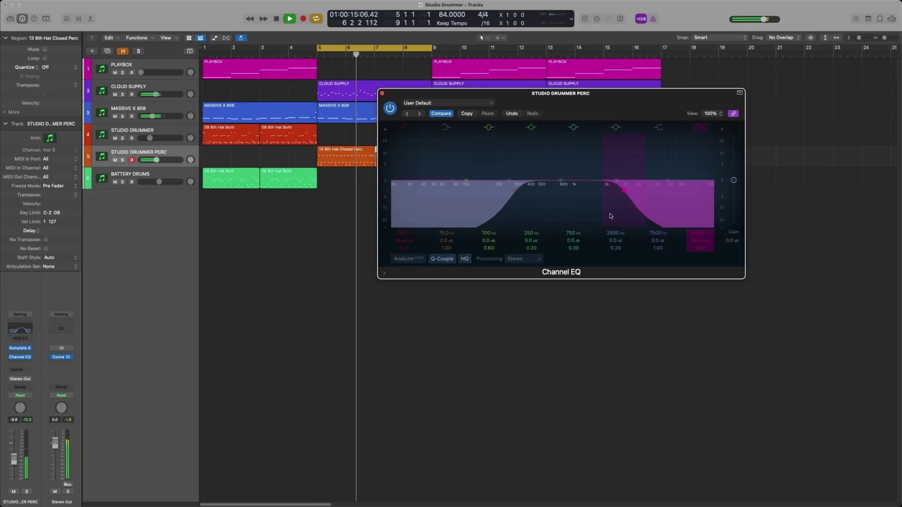
Step: Raise the low cut of STUDIO DRUMMER PERC's Channel EQ to 450 Hz and insert the Raum reverb after it
drag(509, 214, 527, 219)
key(space)
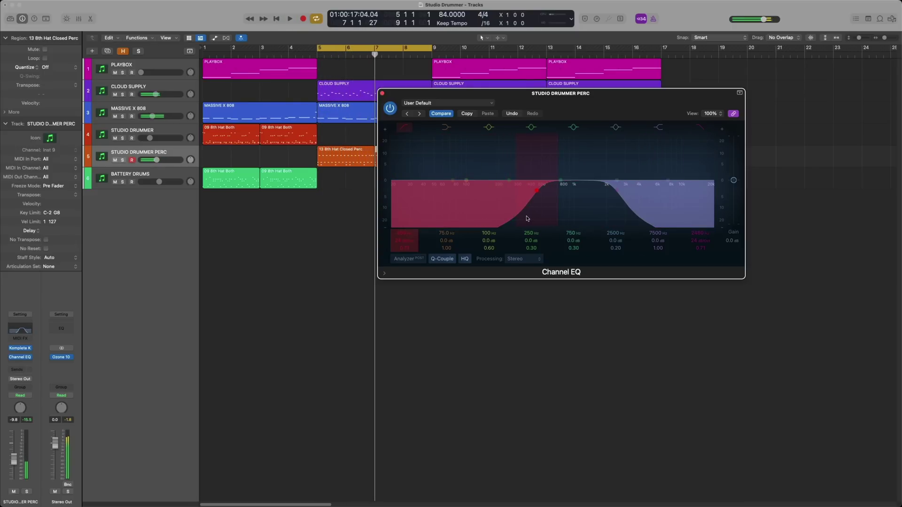
click(20, 365)
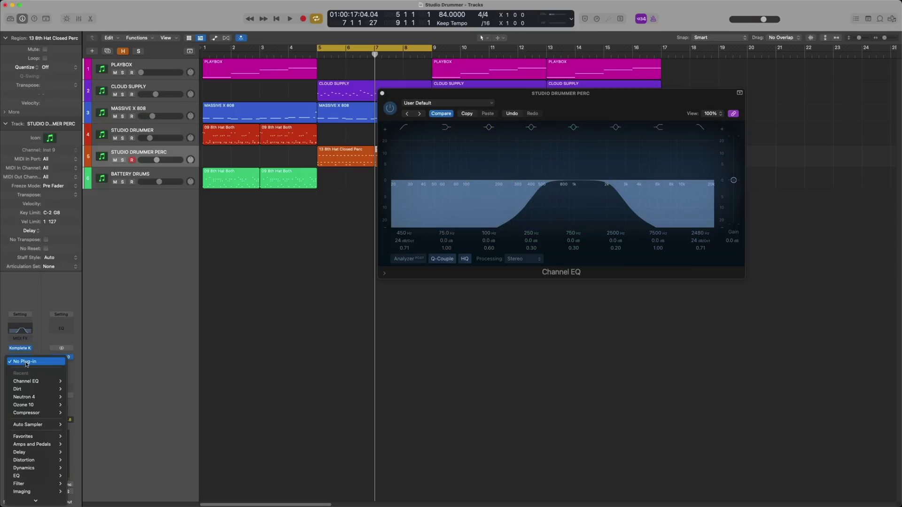
mouse_move(26, 492)
mouse_move(106, 436)
click(200, 373)
Step: Set Raum's mix to 29.5 % and adjust its decay during playback, with STUDIO DRUMMER PERC lowered to -10.4 dB
key(space)
drag(485, 191, 491, 153)
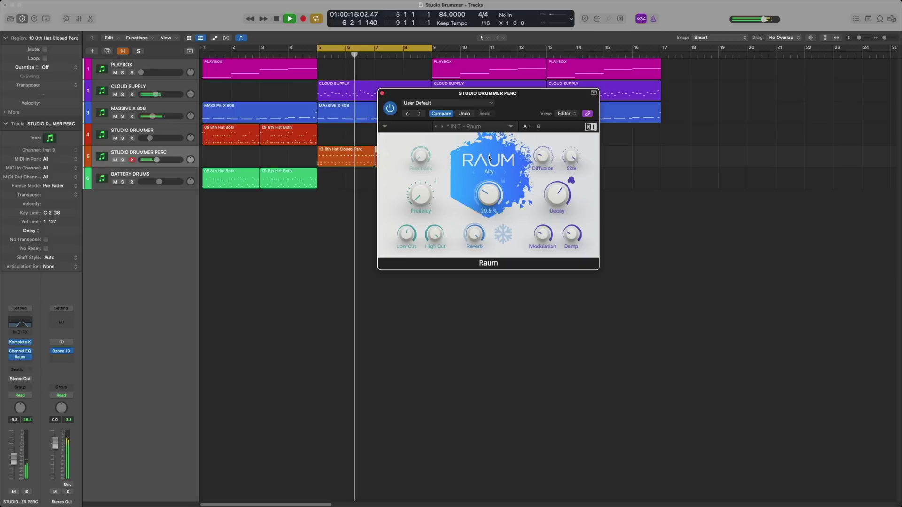
drag(555, 201, 552, 193)
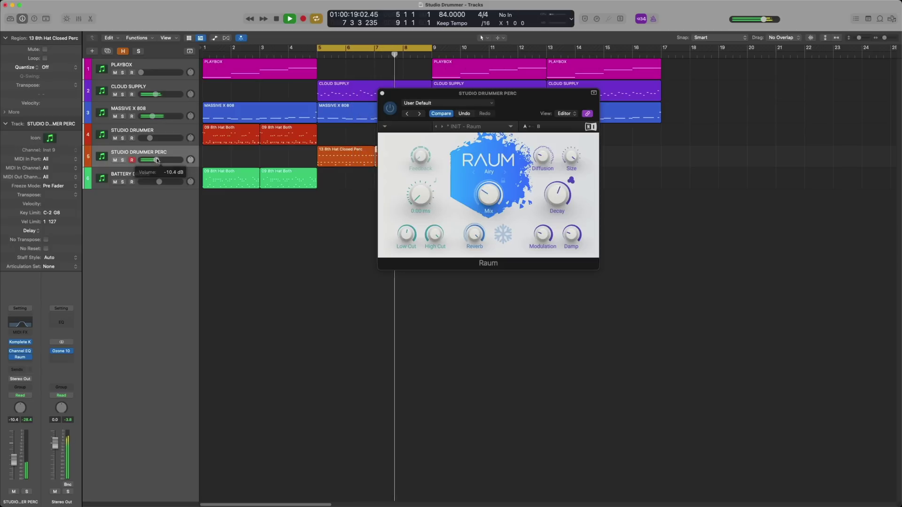
click(382, 93)
key(space)
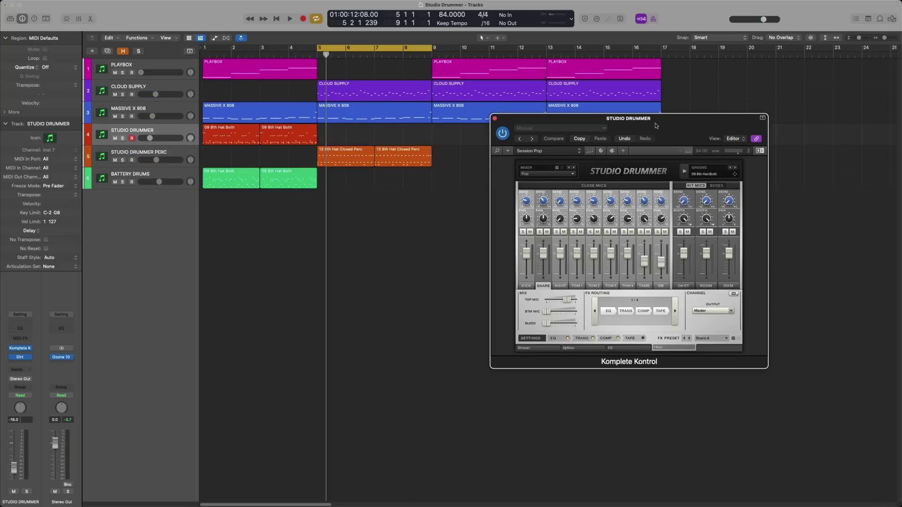
Step: Load 01 4th Hat Closed Cym from Blues Rock's 01 Groove 90BPM in STUDIO DRUMMER and place it on BATTERY DRUMS at bar 5
click(533, 347)
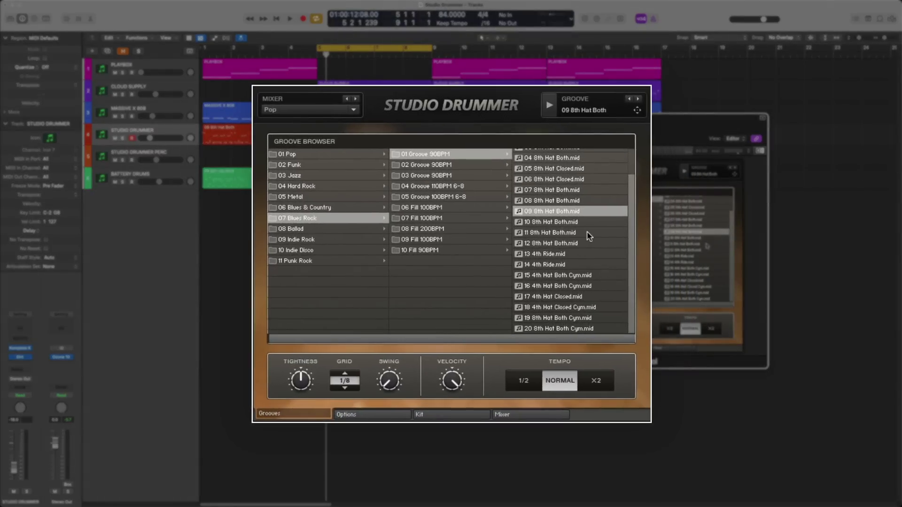
drag(634, 209, 630, 169)
click(549, 156)
click(551, 109)
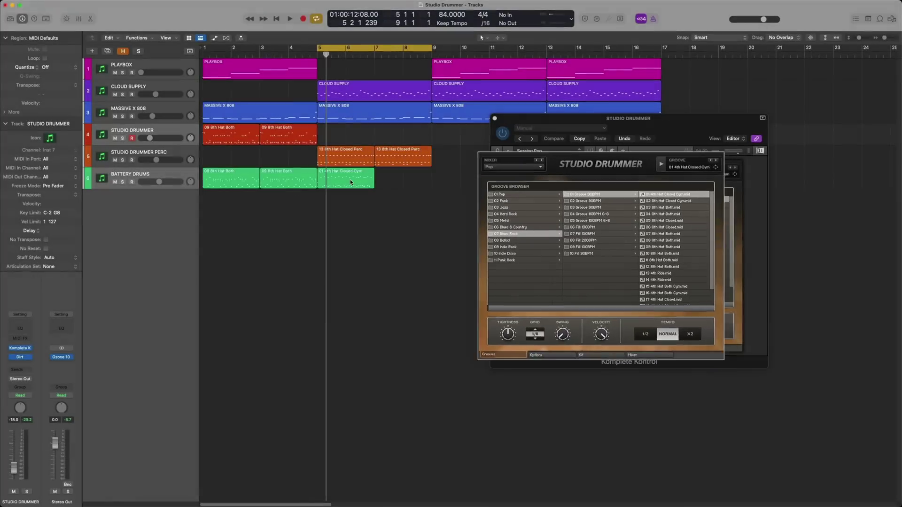
Step: Open the 01 4th Hat Closed Cym region on BATTERY DRUMS for note editing and delete its notes on D1
click(350, 179)
double_click(350, 179)
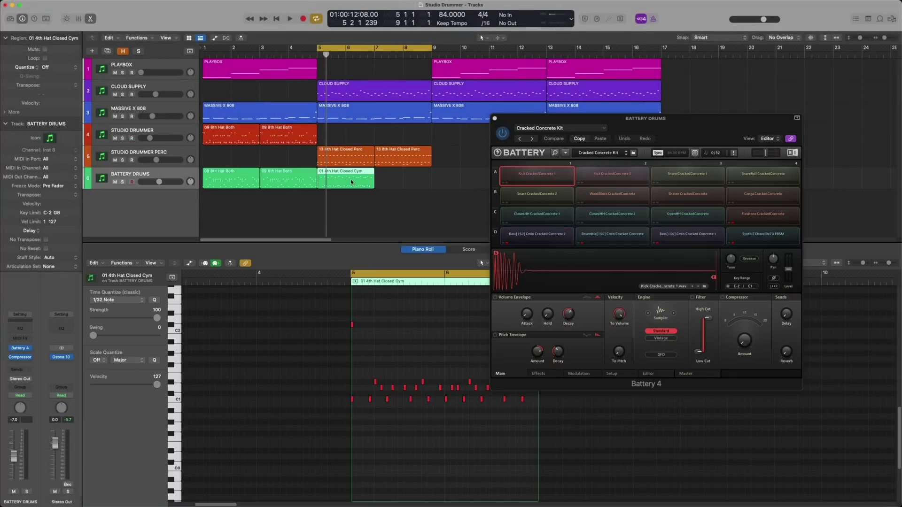
scroll(405, 412, up, 3)
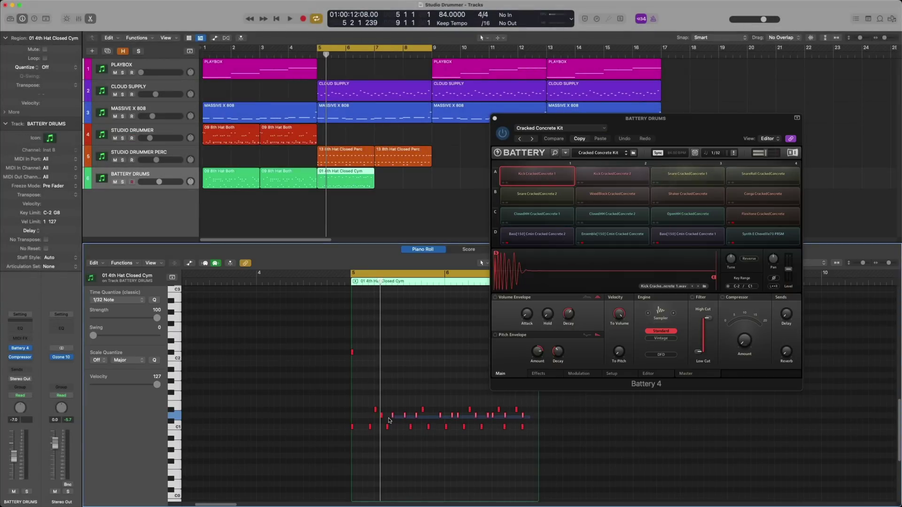
key(Delete)
Step: Move the region's D#1 notes down to D1 and its hi-hat notes to G#1 and A1, Battery's closed hi-hat cells
drag(363, 414, 526, 408)
scroll(413, 423, up, 15)
drag(359, 416, 534, 460)
scroll(521, 462, down, 14)
drag(536, 413, 359, 405)
key(alt+Up)
key(alt+Up)
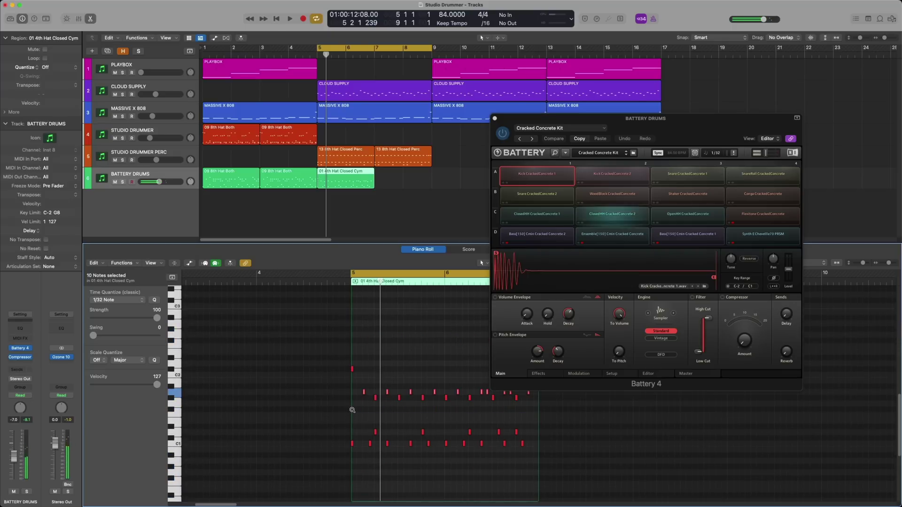
Step: Move the cymbal note at bar 5 down to A#1, Battery's open hi-hat cell, and play BATTERY DRUMS in solo
drag(359, 397, 474, 418)
key(alt+Down)
key(alt+Down)
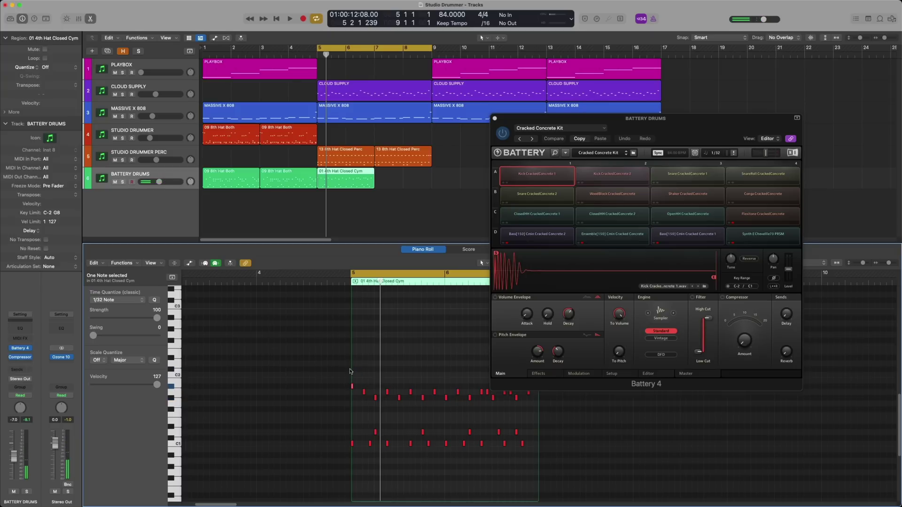
key(s)
key(space)
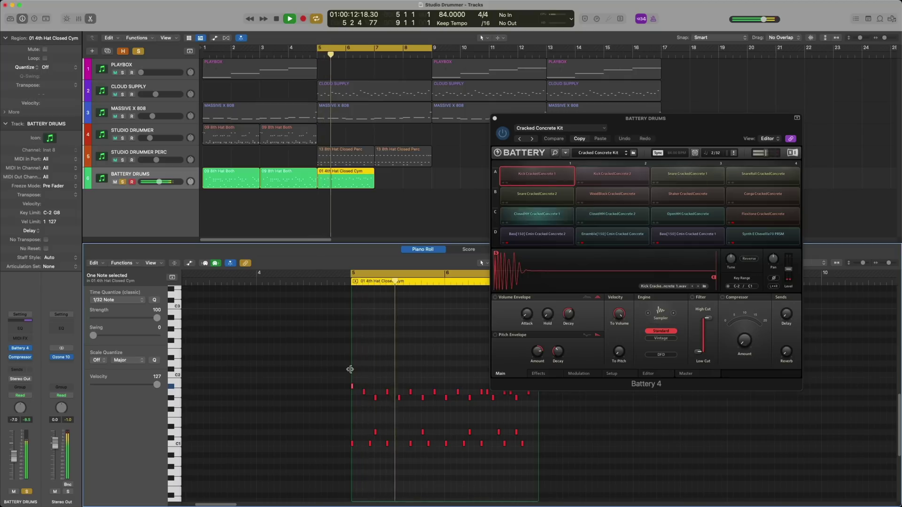